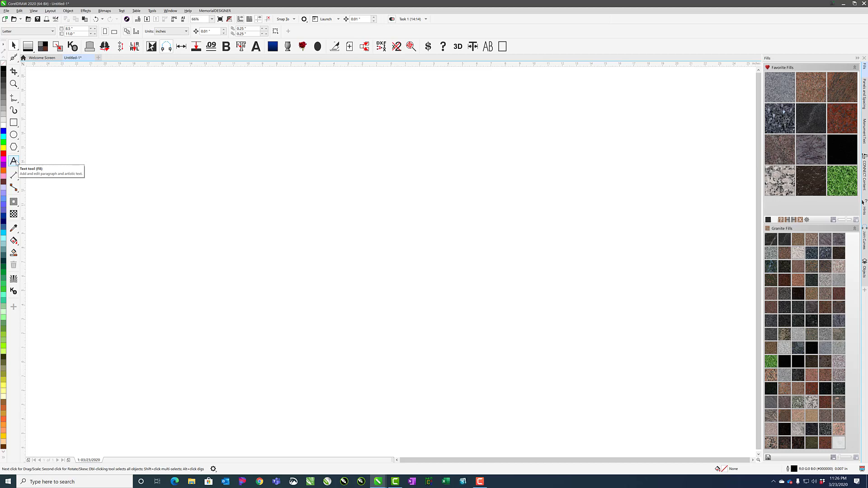
Add artistic text reading "March 23, 2020" on the page and set its font to Lucida Handwriting
click(14, 162)
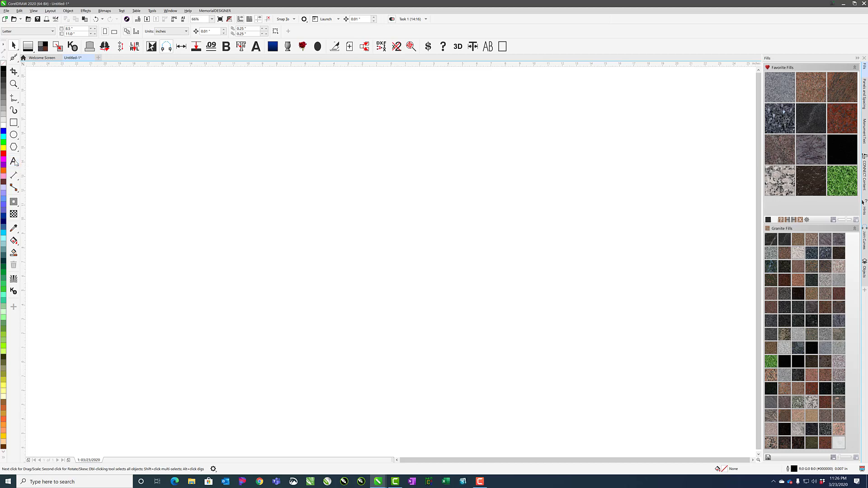
click(317, 195)
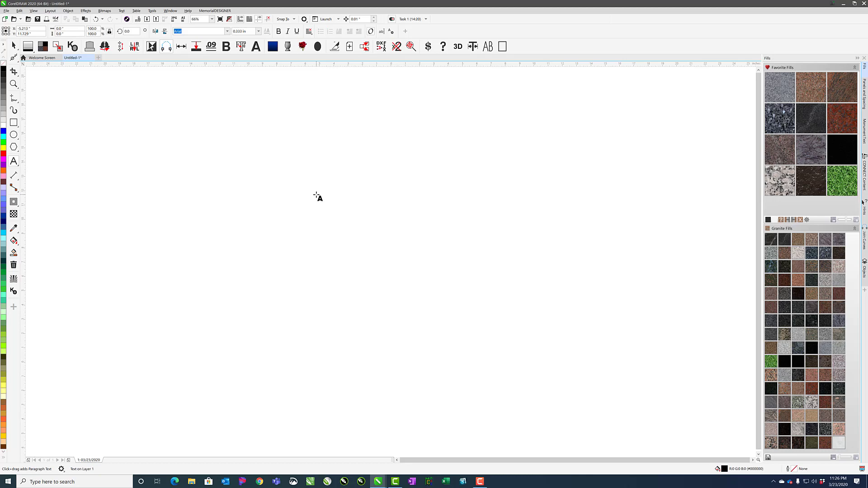
text(March 23, 2020)
click(14, 45)
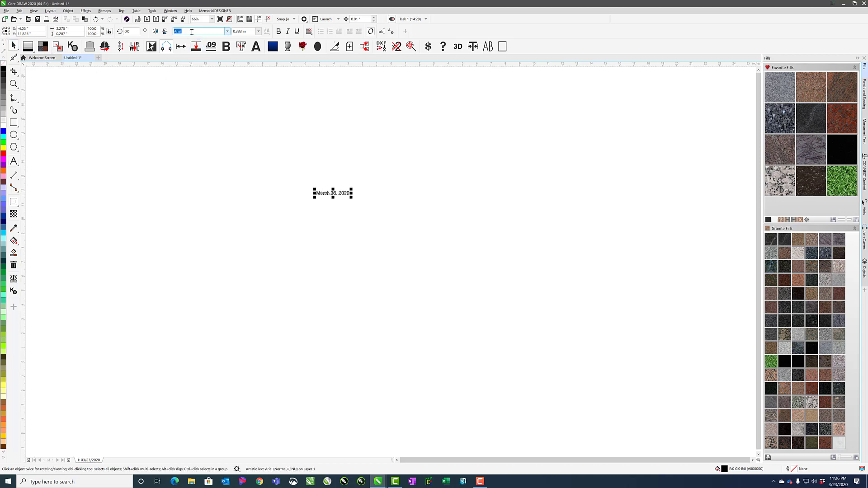
click(227, 33)
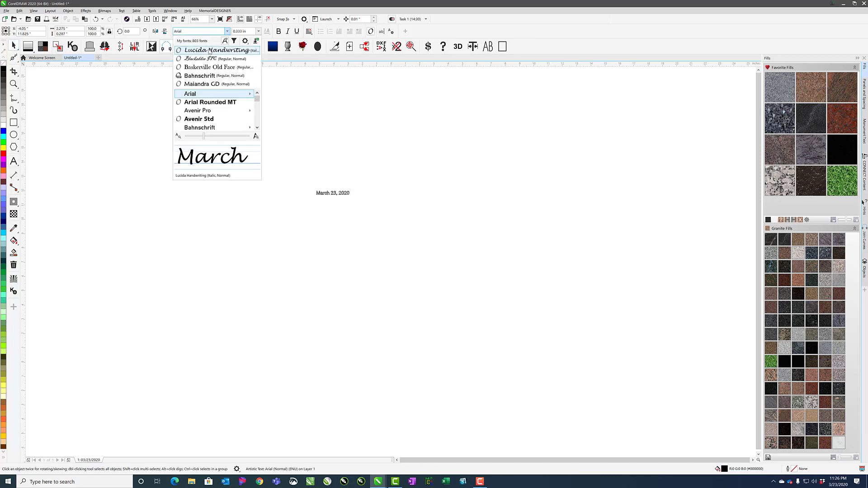
click(209, 50)
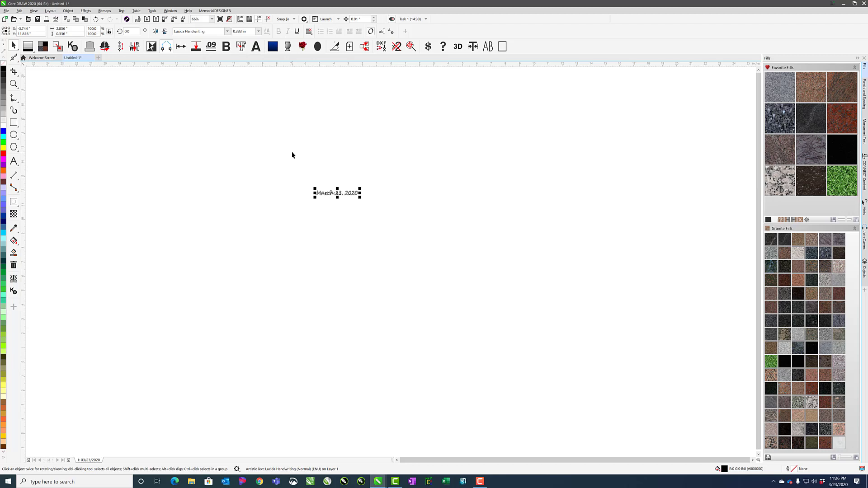
Switch the display to Enhanced view and set the date text's size to 2 inches
click(34, 11)
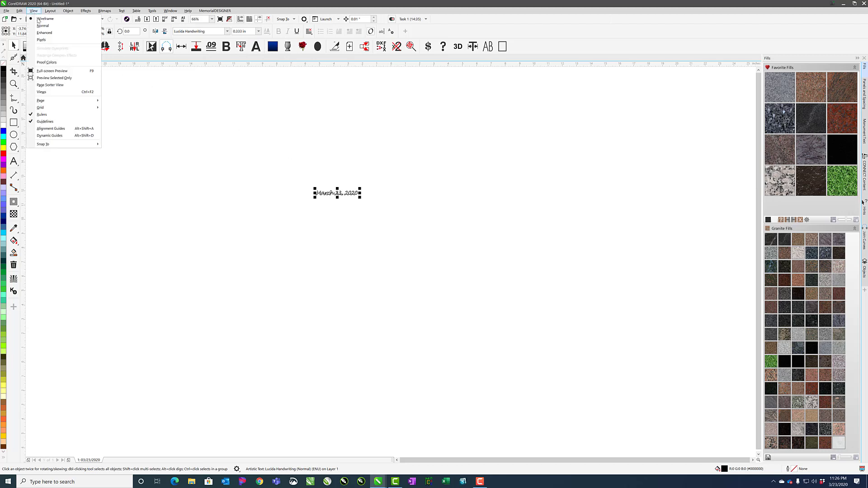
click(45, 33)
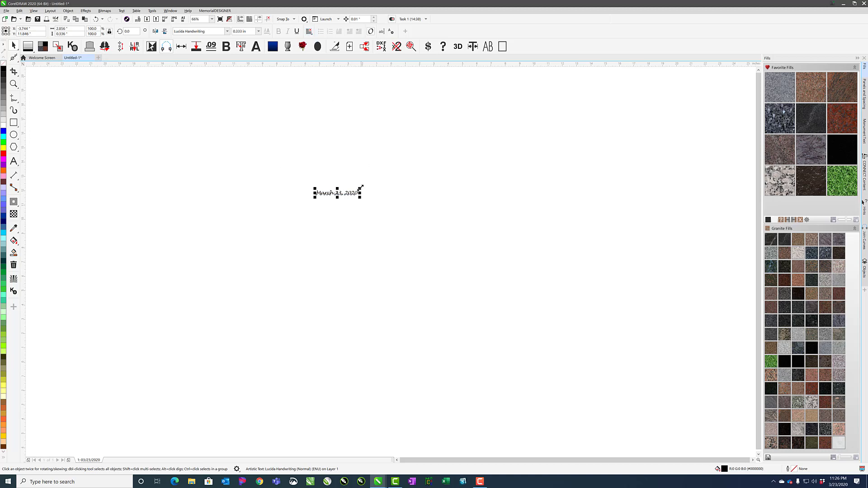
click(244, 31)
text(2)
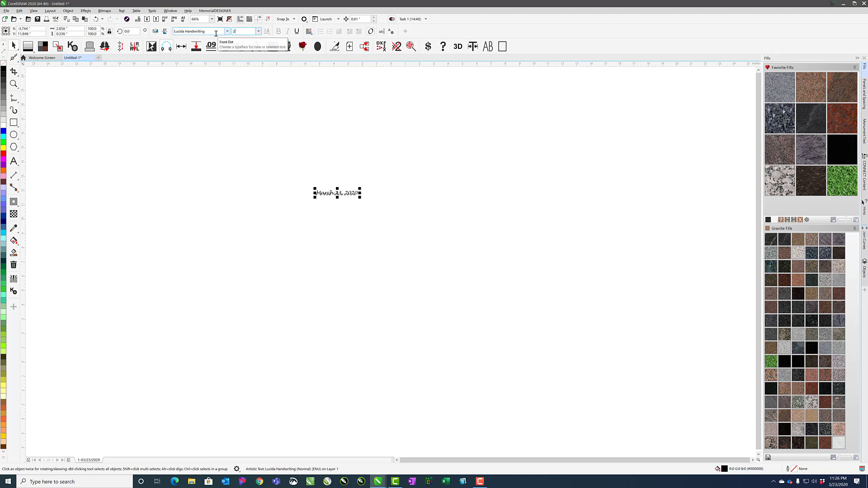
key(Return)
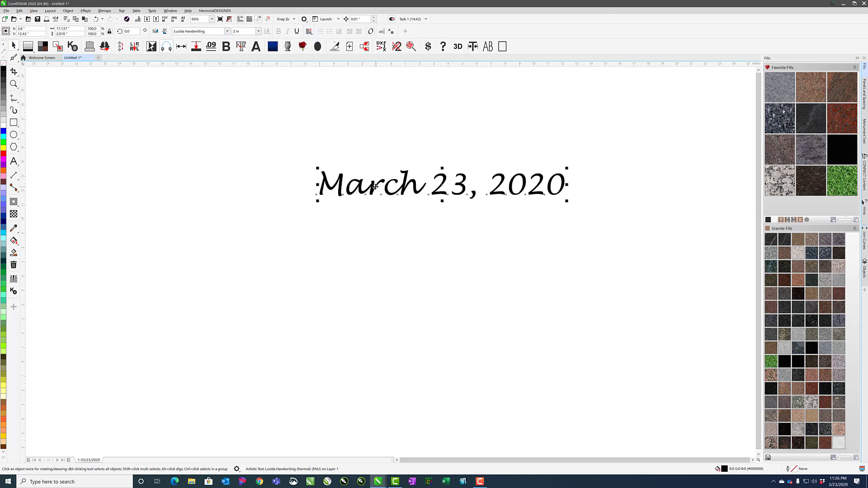
Move the enlarged date text slightly down and to the left, and check its outlines in Wireframe view
drag(375, 186, 324, 216)
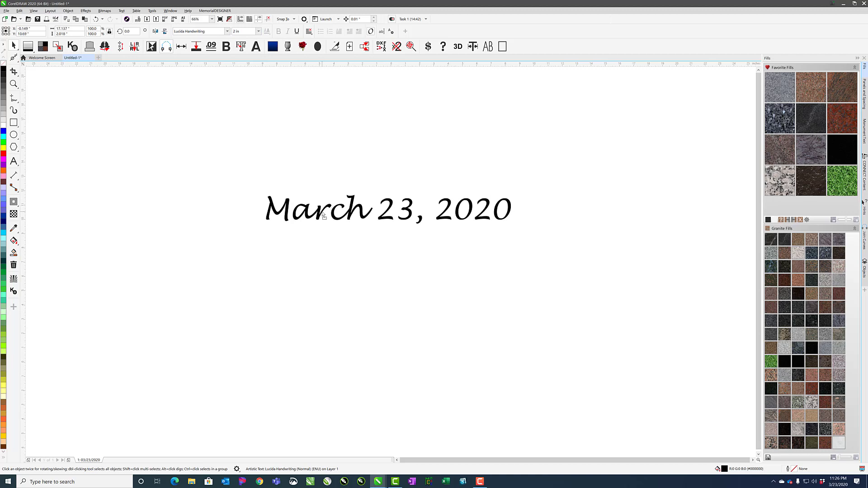
click(351, 240)
key(F4)
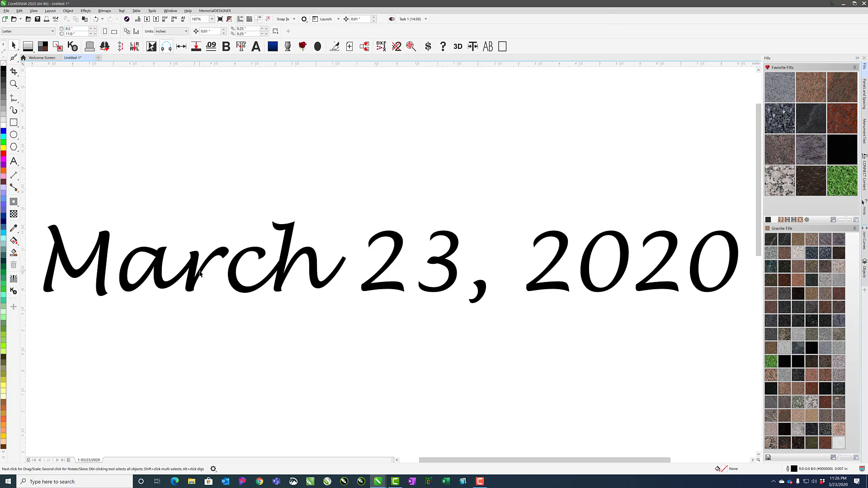
key(shift+F9)
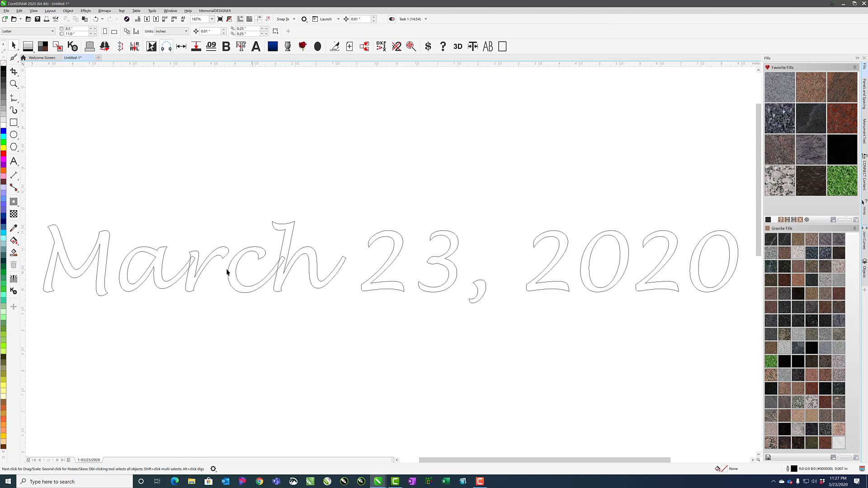
key(shift+F9)
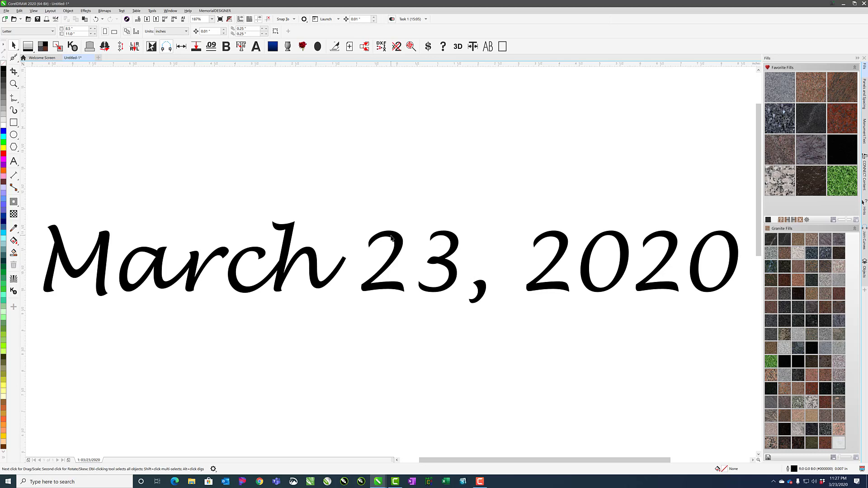
Apply a one-step outside contour to the date text with an offset of 0.02 inch
click(283, 228)
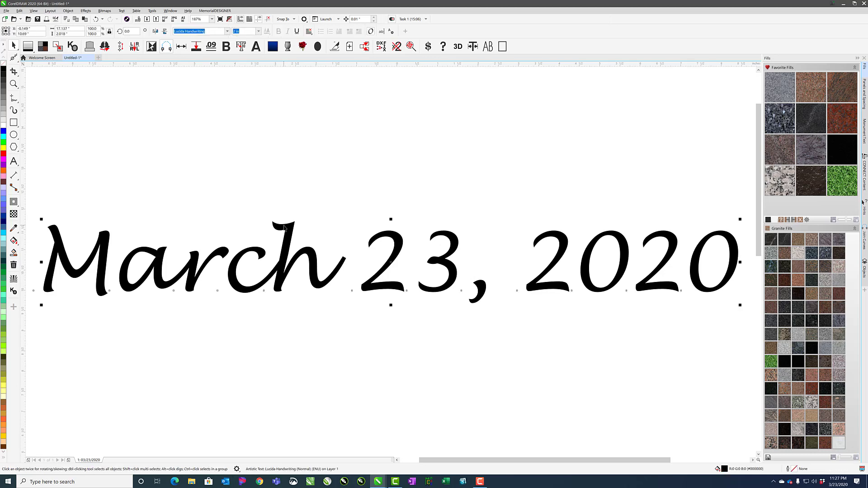
click(16, 203)
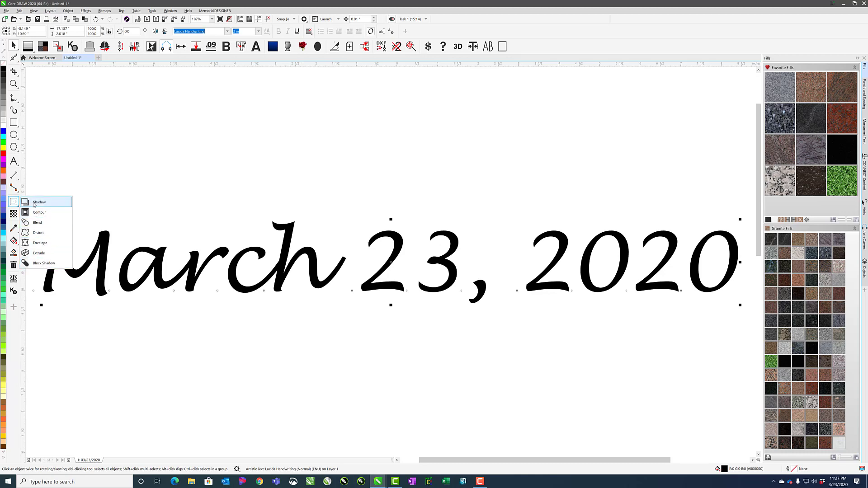
click(37, 212)
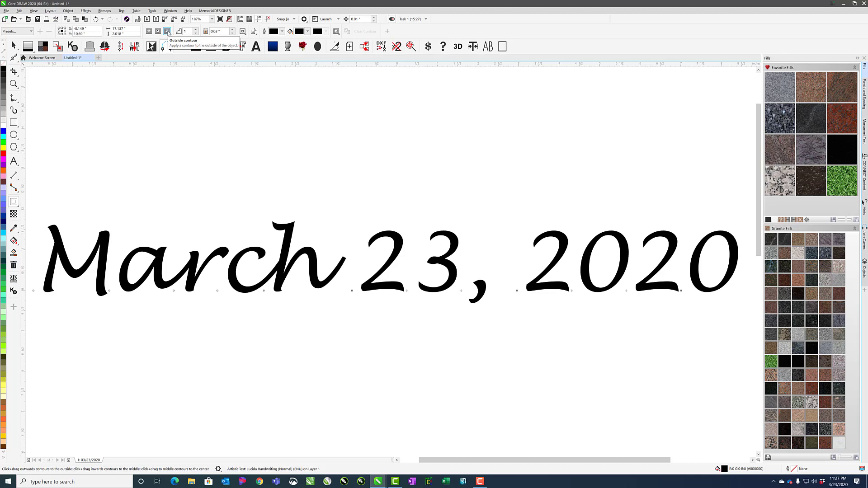
click(167, 32)
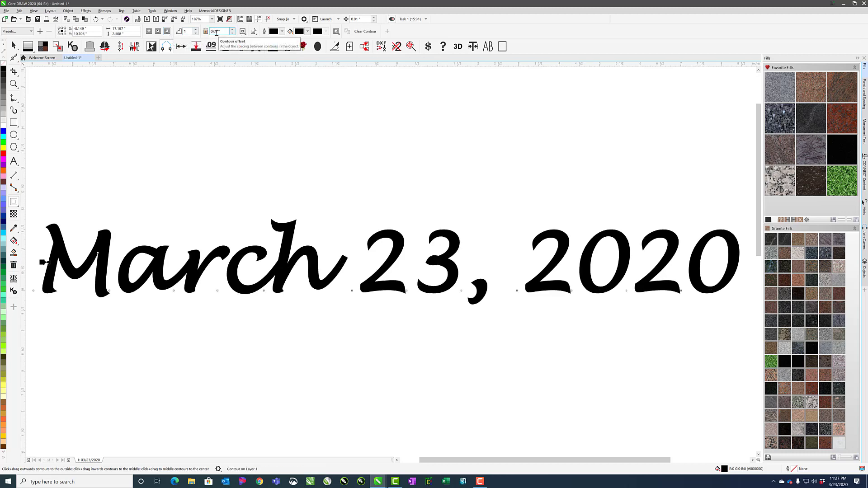
drag(224, 32, 200, 33)
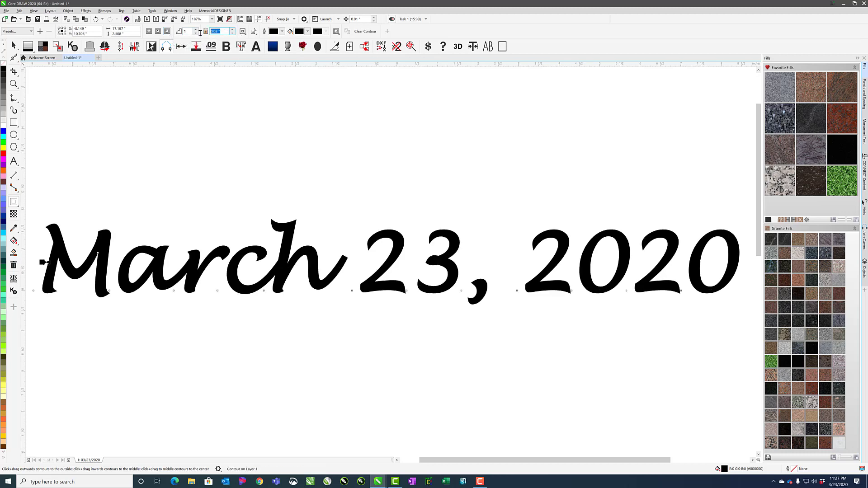
text(.02)
key(Return)
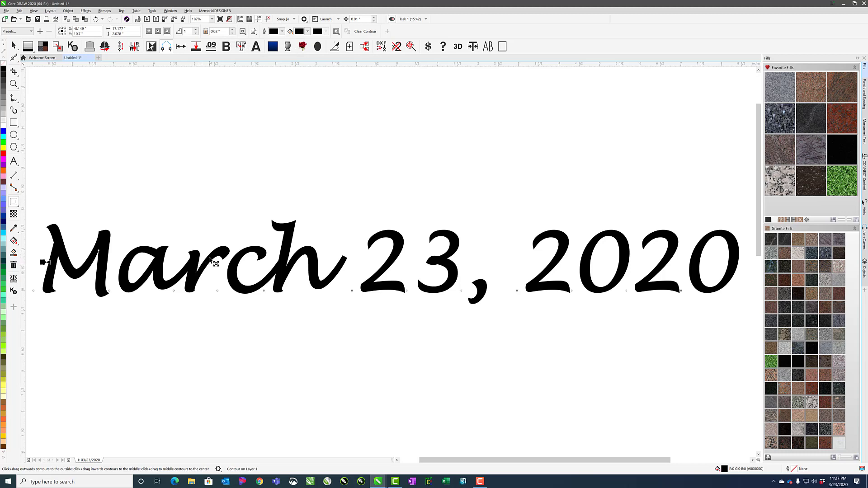
Break the outside contour apart from the text in Wireframe view, move the thickened date above the original, and restore the filled view
click(13, 45)
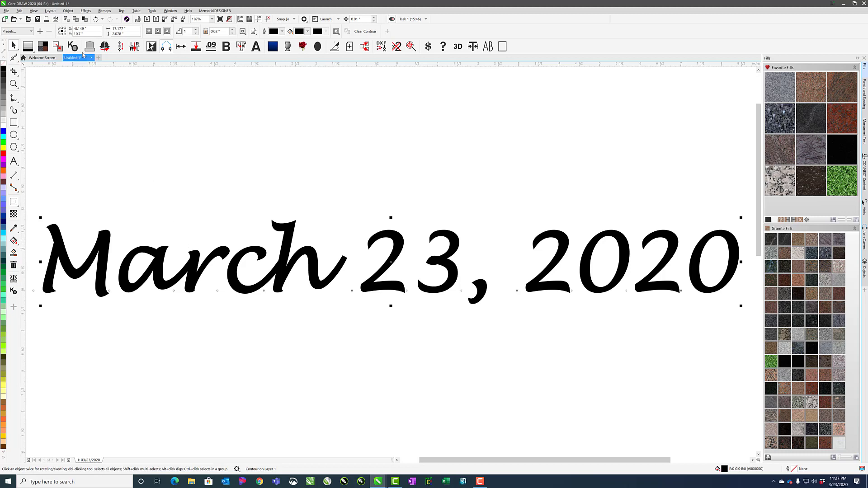
key(shift+F9)
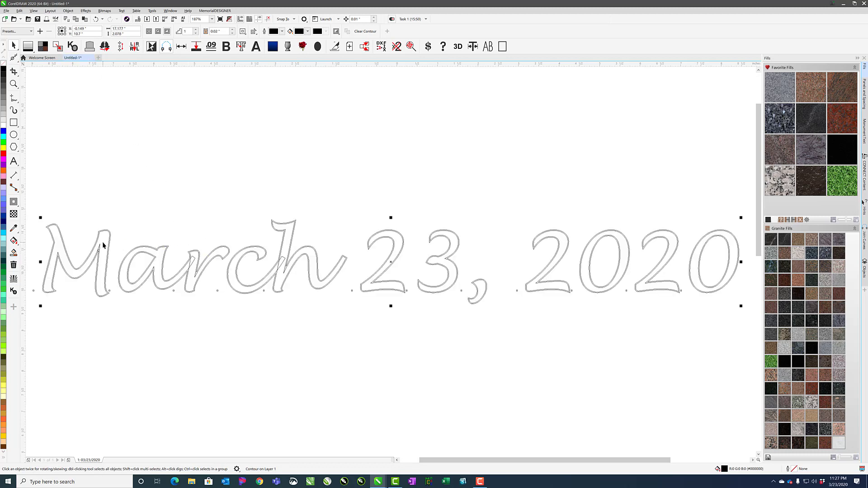
click(68, 11)
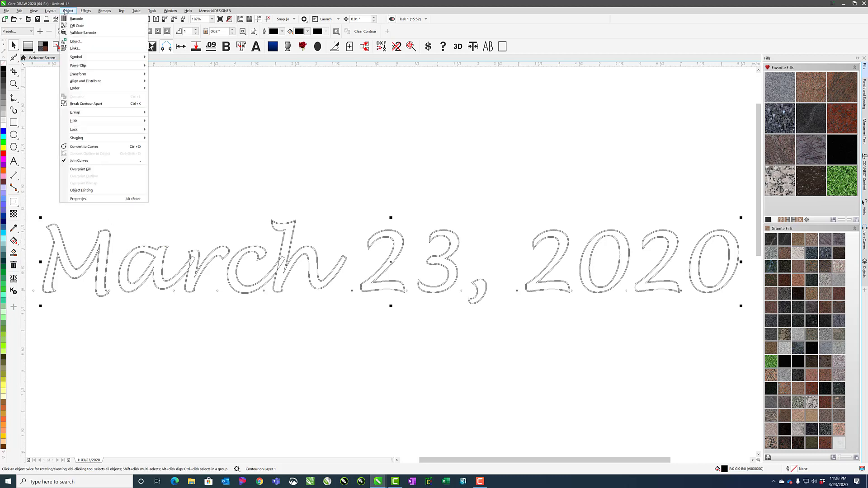
click(80, 104)
click(183, 206)
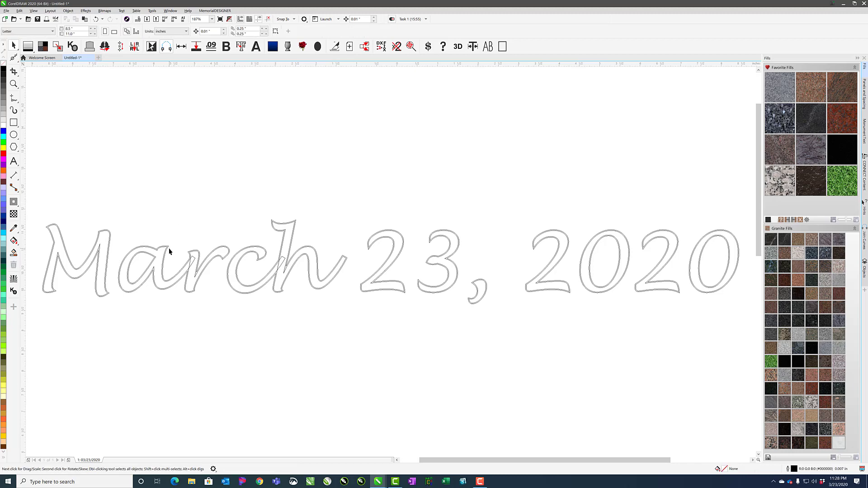
drag(169, 249, 170, 142)
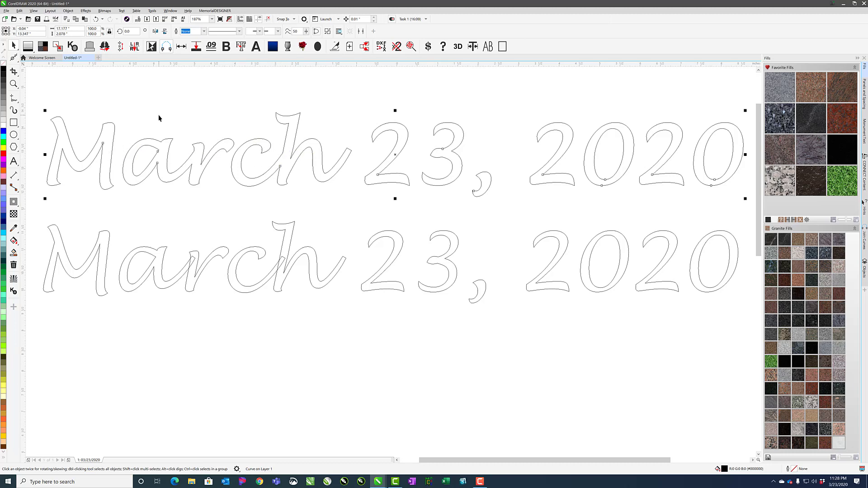
key(shift+F9)
Apply a one-step inside contour to the original date text with an offset of 0.01 inch
click(220, 257)
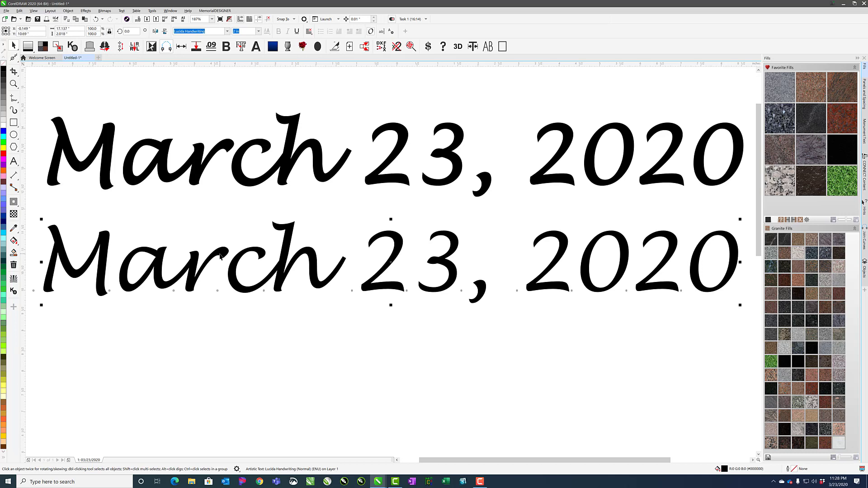
click(14, 201)
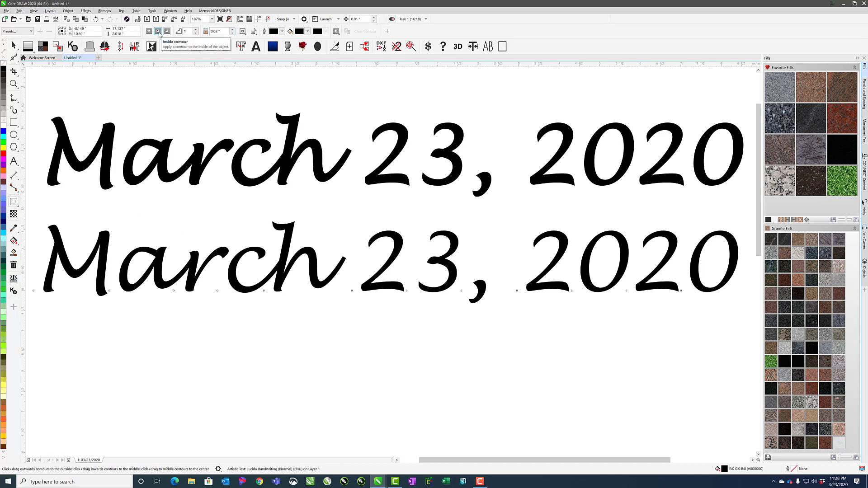
click(158, 32)
triple_click(214, 33)
text(.01)
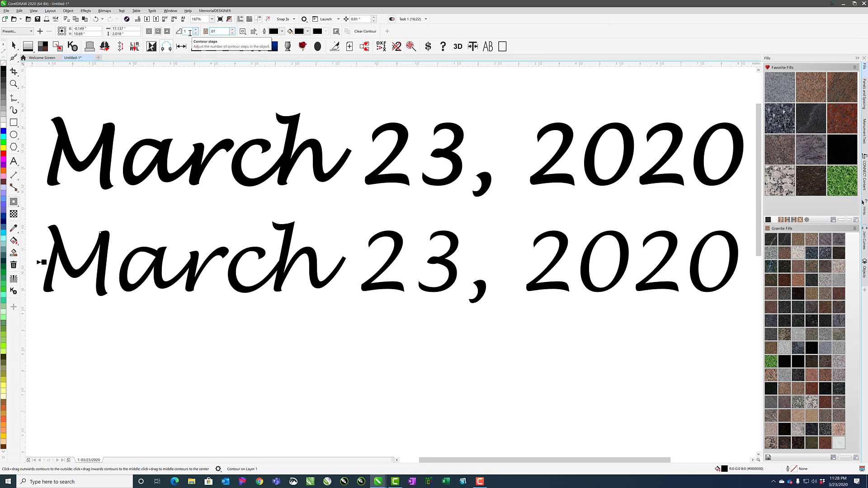
key(Return)
Break the inside contour apart and separate the thinned date curve from the original text, with the original placed below it
click(68, 10)
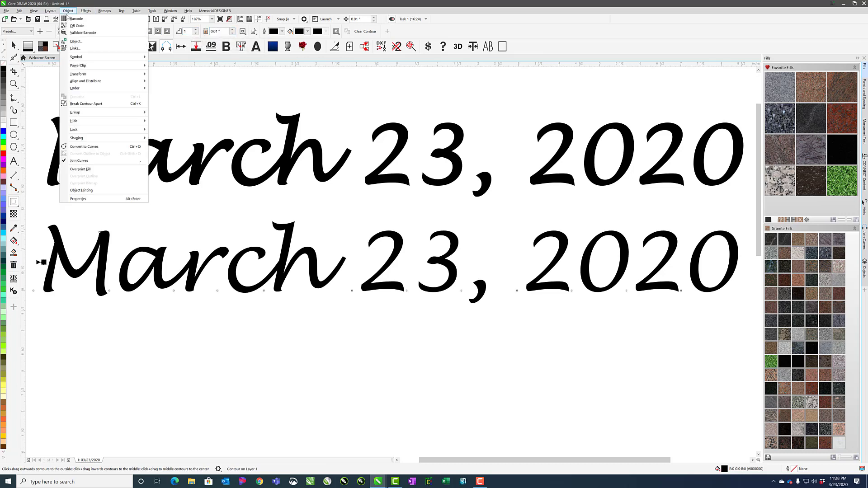
click(86, 104)
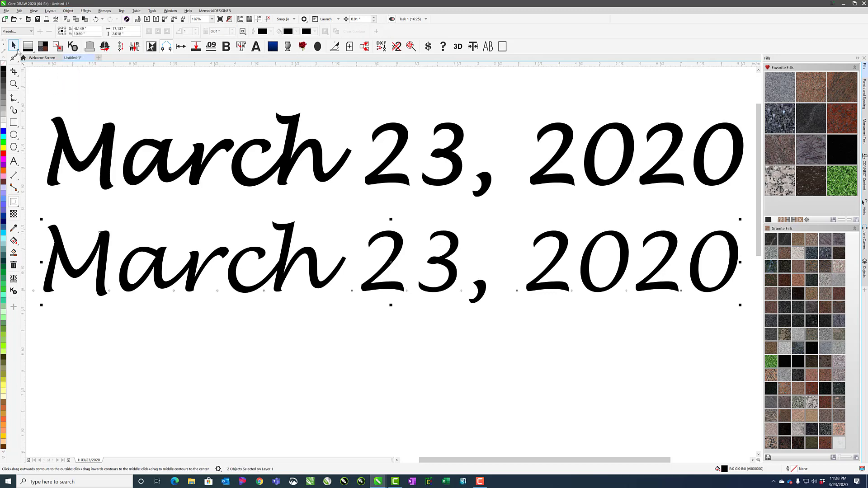
click(16, 48)
mouse_move(100, 233)
mouse_down()
mouse_move(99, 327)
mouse_move(107, 230)
mouse_up()
click(114, 248)
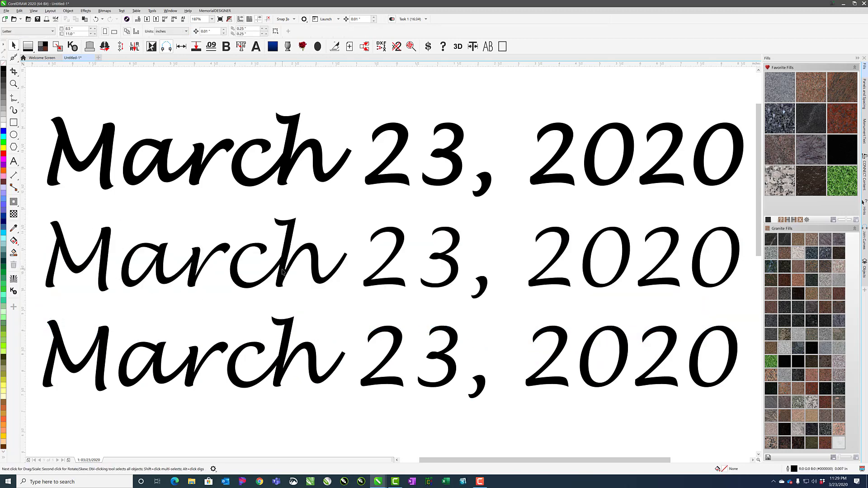
Select all nodes of the thinned middle date curve with the Shape tool and reduce its nodes
click(284, 270)
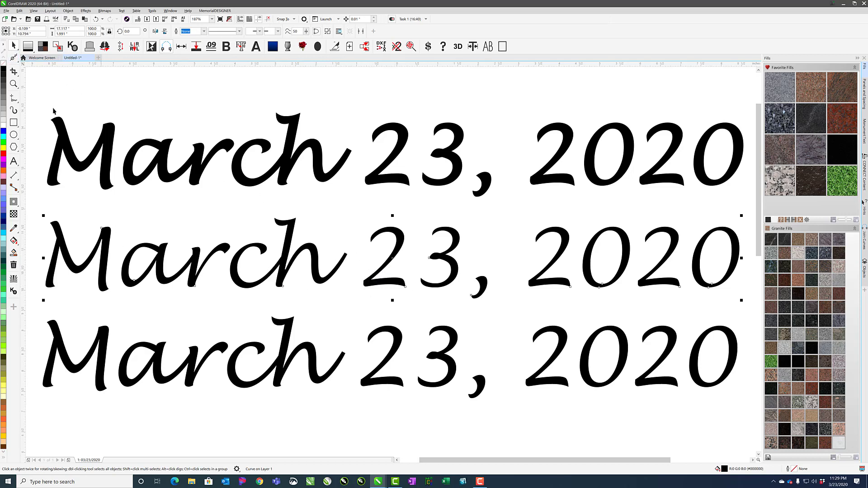
click(13, 57)
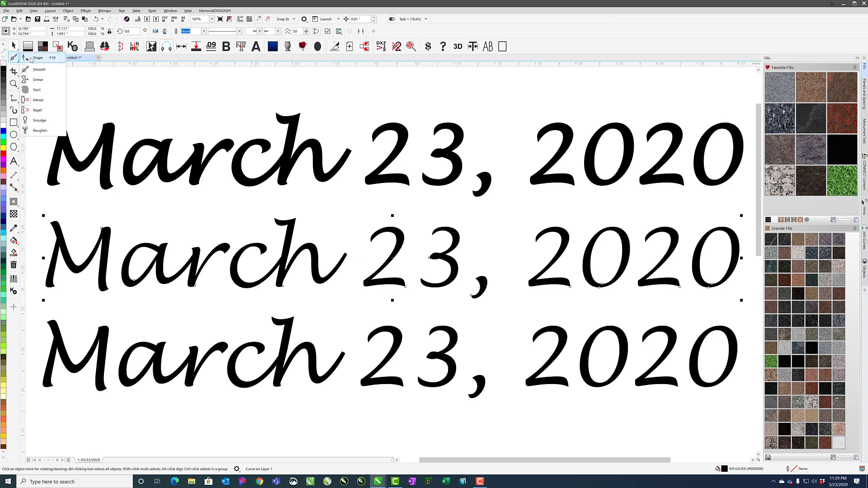
click(32, 62)
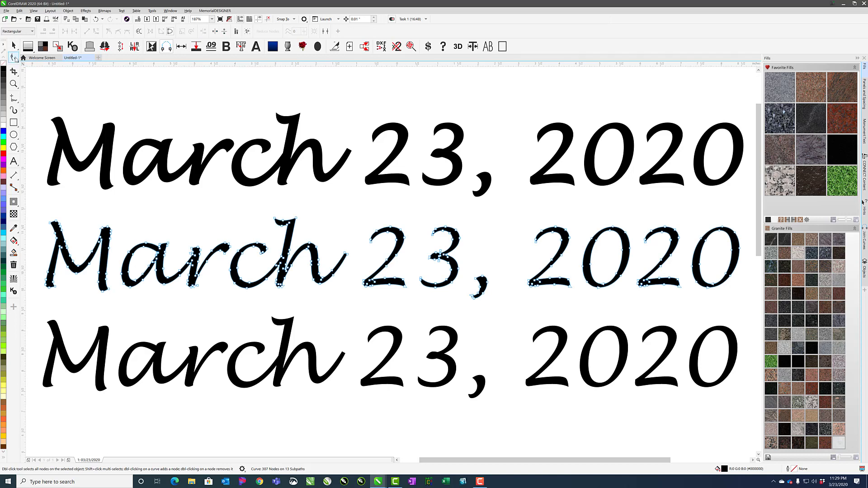
double_click(14, 57)
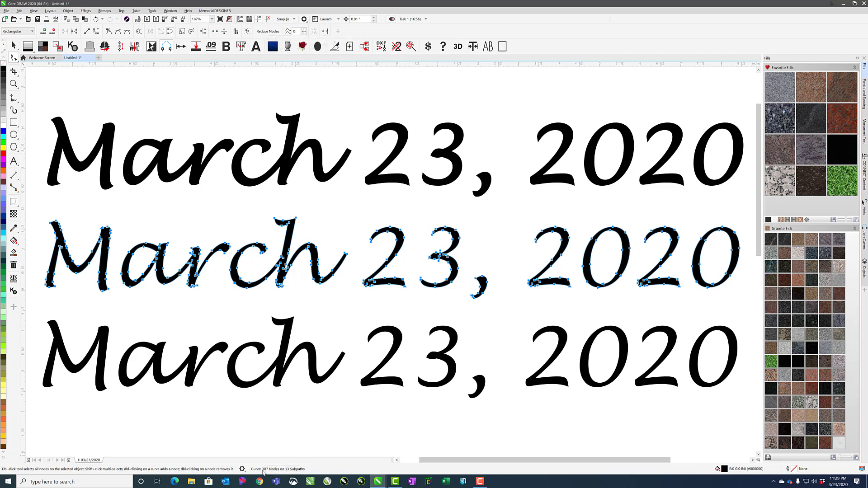
click(268, 32)
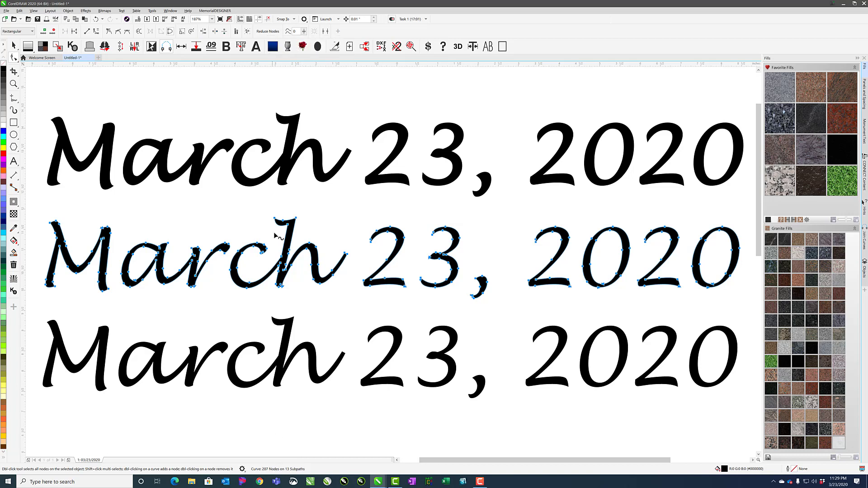
Try reducing the nodes of the thinned middle date further with a curve smoothness of 10
click(294, 31)
text(10)
key(Return)
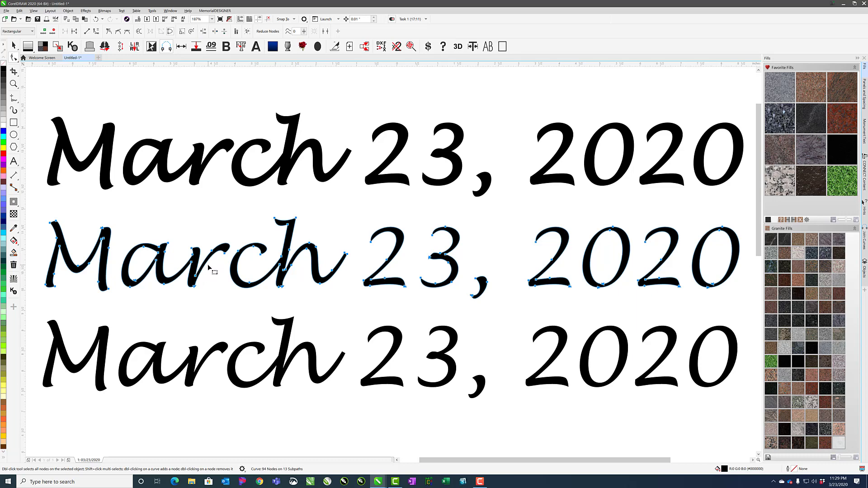
scroll(208, 268, up, 4)
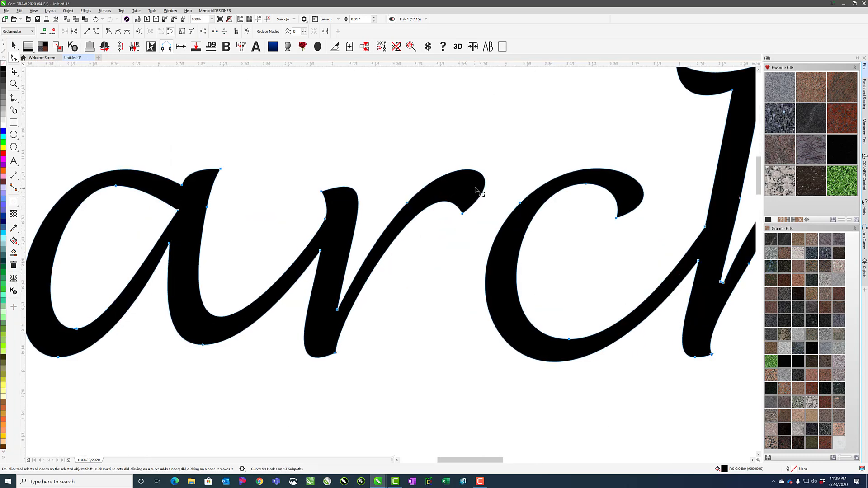
key(plus)
key(F3)
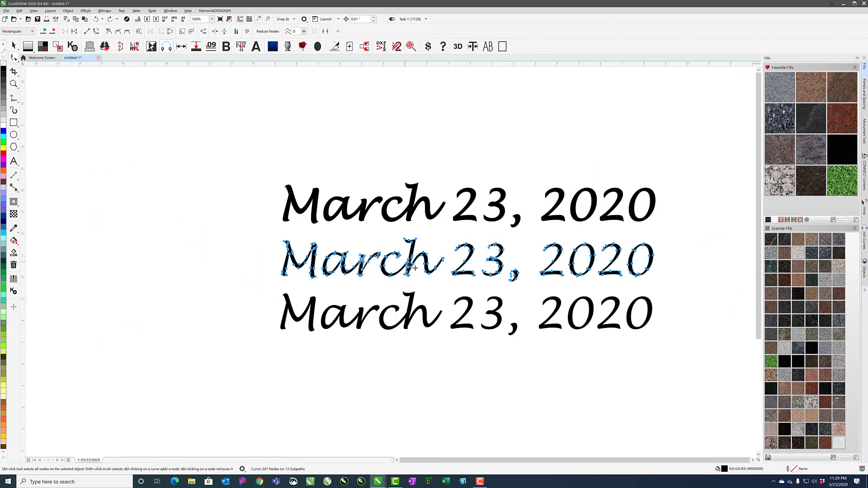
scroll(414, 267, up, 4)
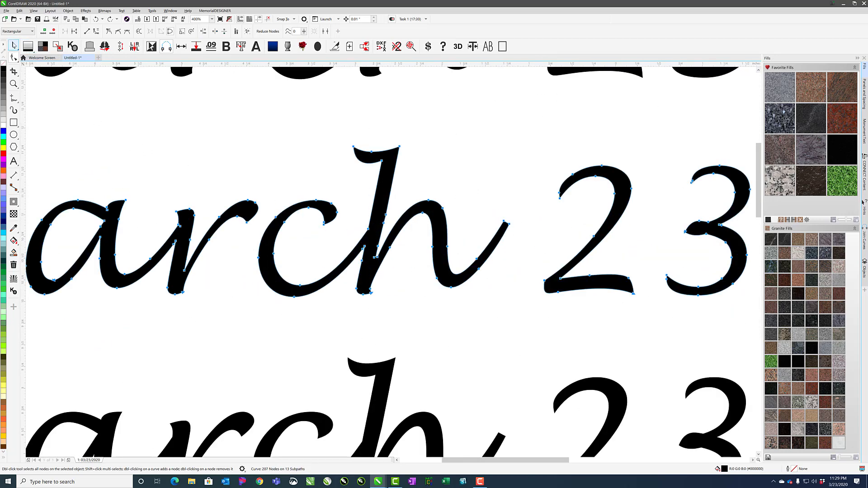
Give the original bottom date text an outline with a width of 0.03 inch
click(14, 45)
key(F4)
click(213, 359)
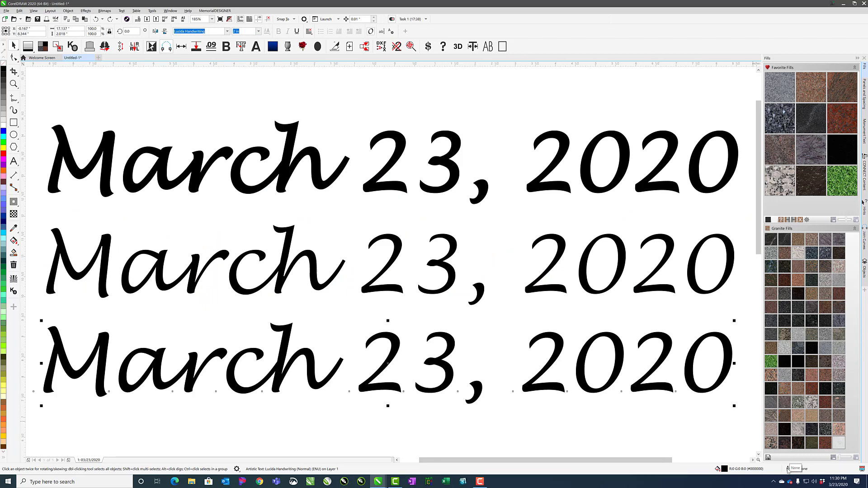
double_click(787, 469)
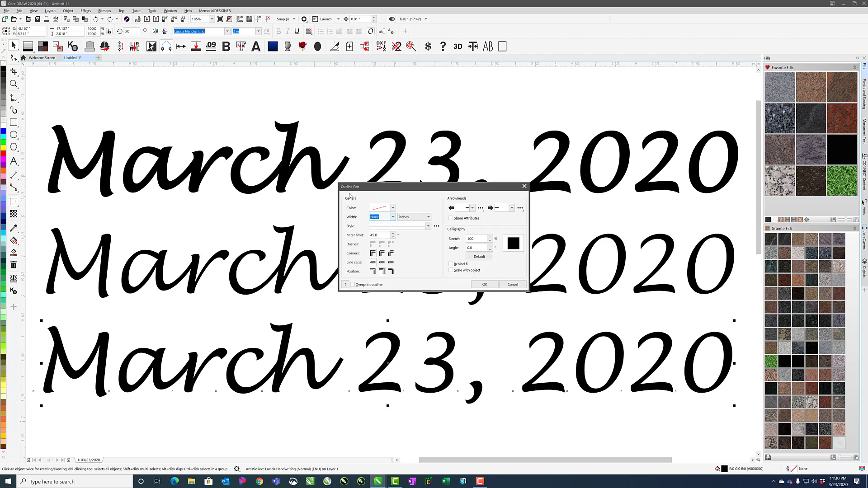
click(393, 218)
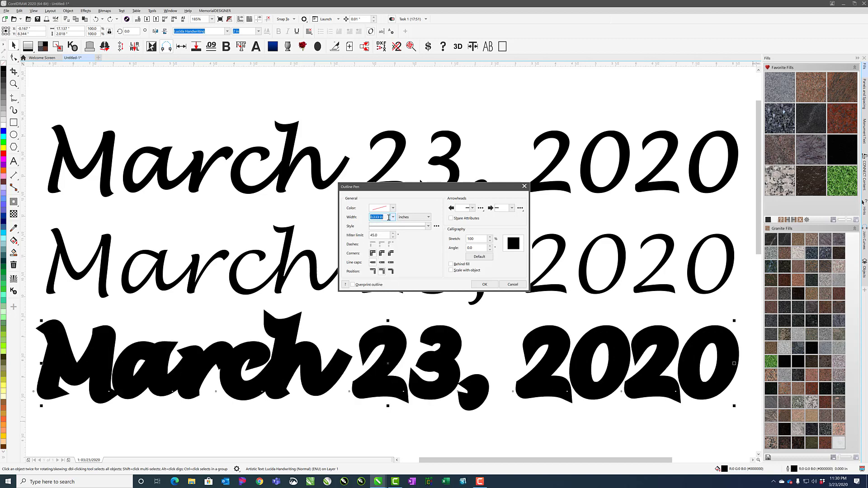
text(.03)
key(Return)
Try the different outline positions on the bottom date, apply the outside position, and examine the letter edges up close
key(F12)
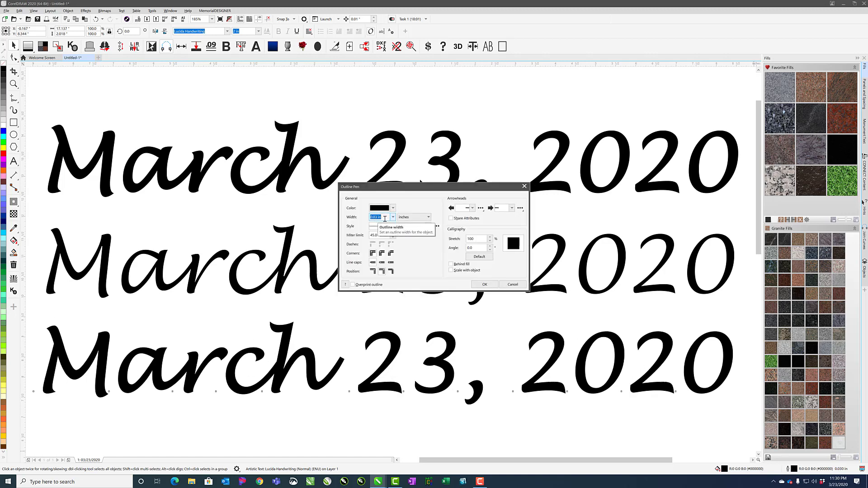
click(373, 271)
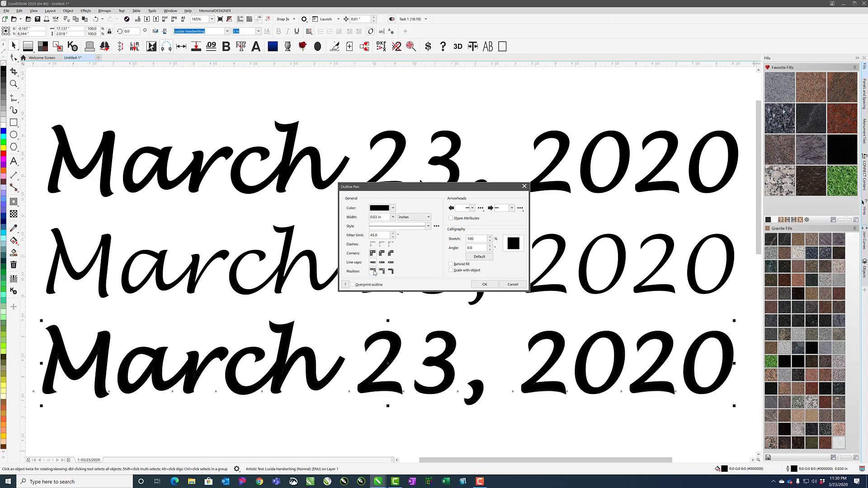
click(382, 272)
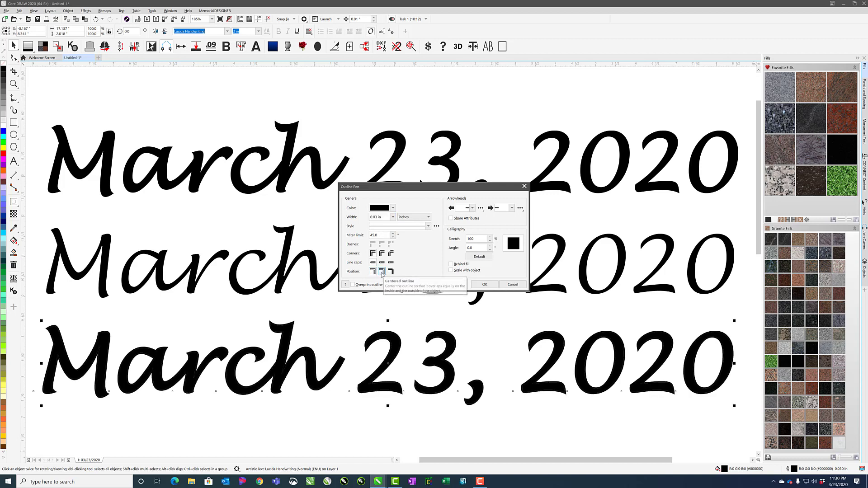
click(391, 272)
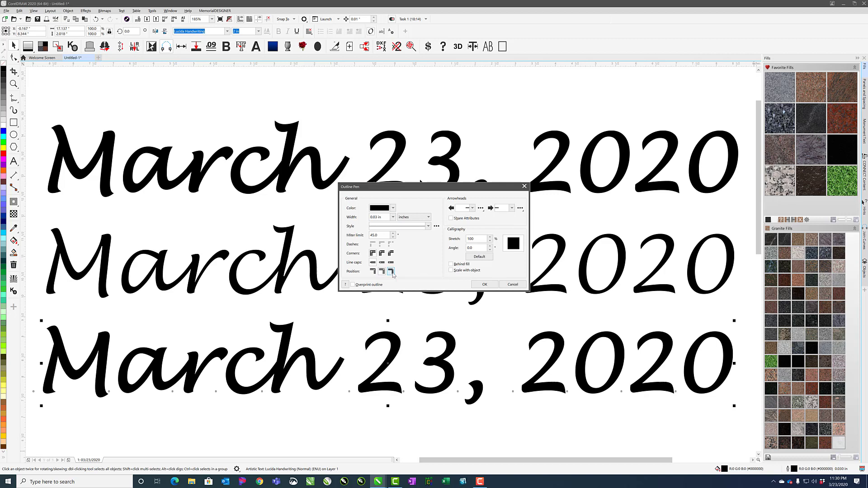
click(382, 272)
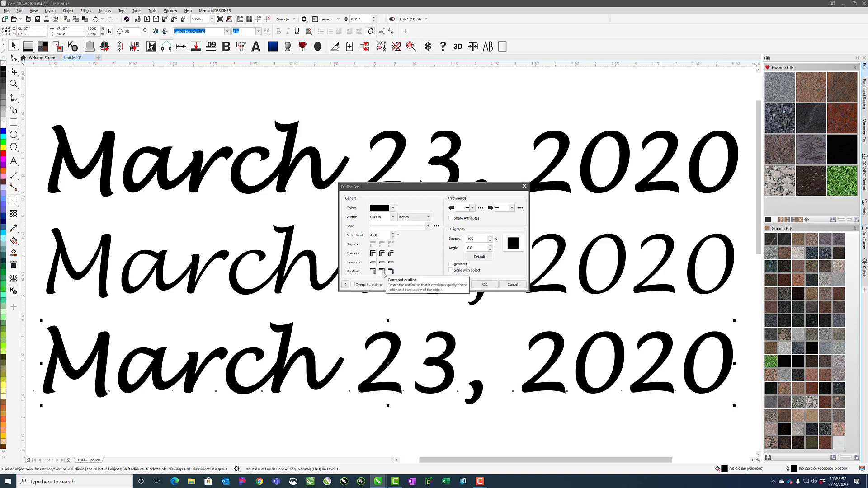
click(372, 272)
click(372, 271)
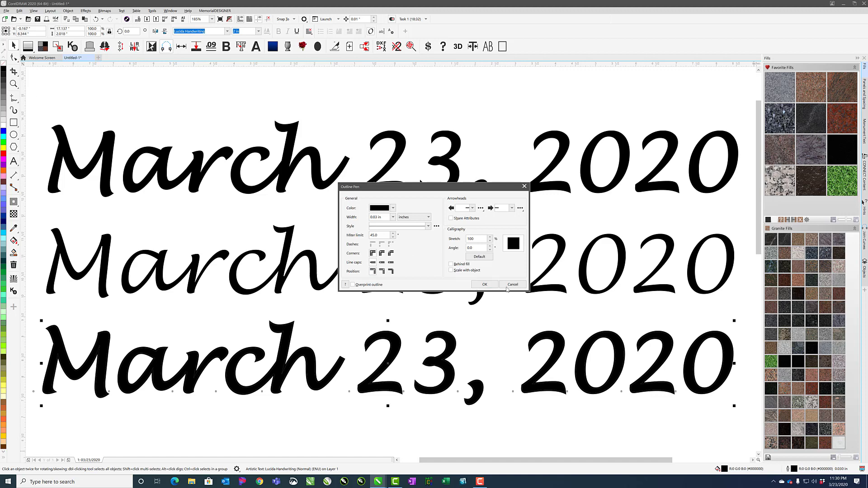
click(485, 285)
click(14, 84)
drag(169, 347, 233, 400)
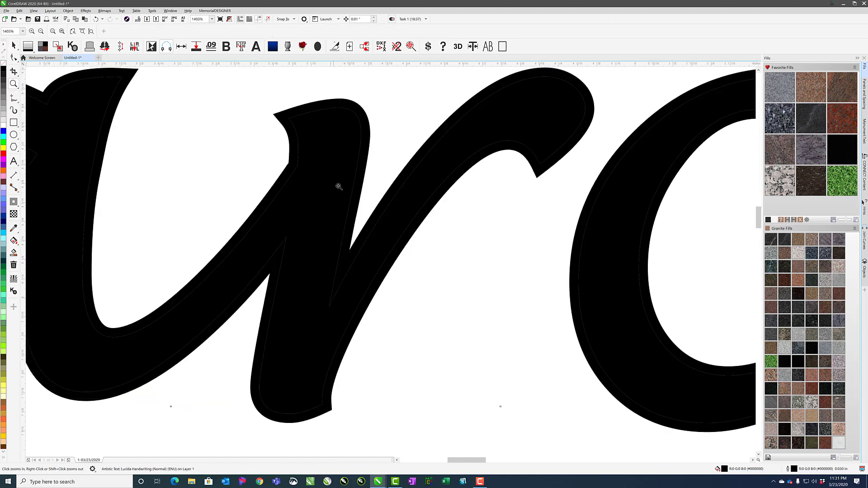
right_click(273, 311)
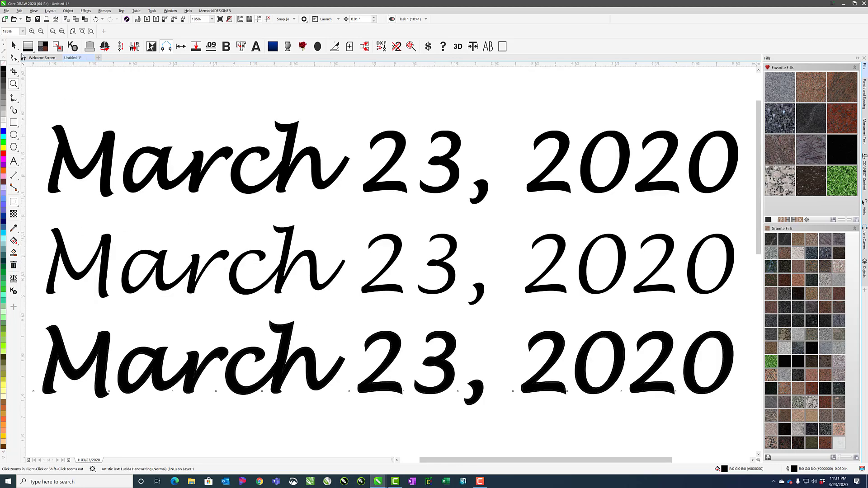
Center the bottom date's outline on the letter edges and set its width to 0.06 inch
click(13, 45)
click(326, 389)
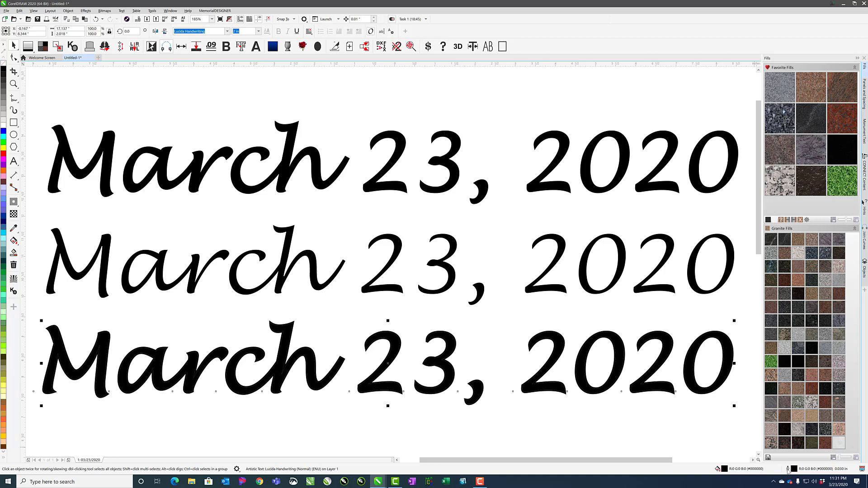
double_click(787, 469)
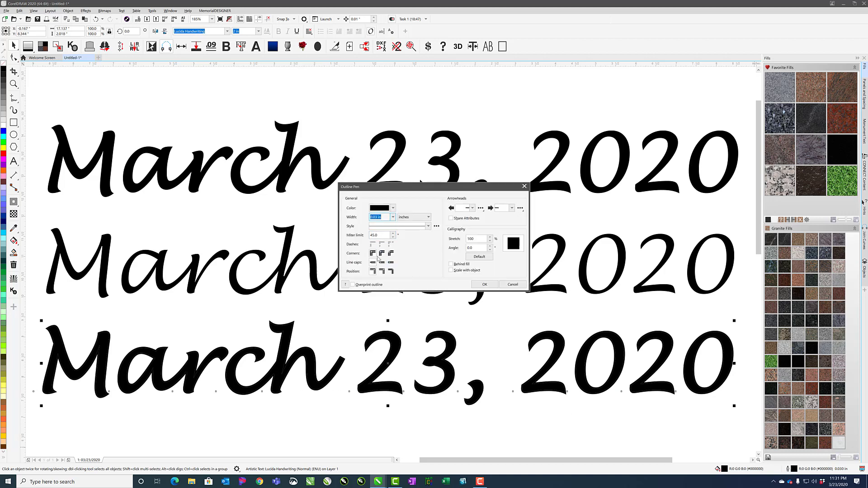
click(382, 271)
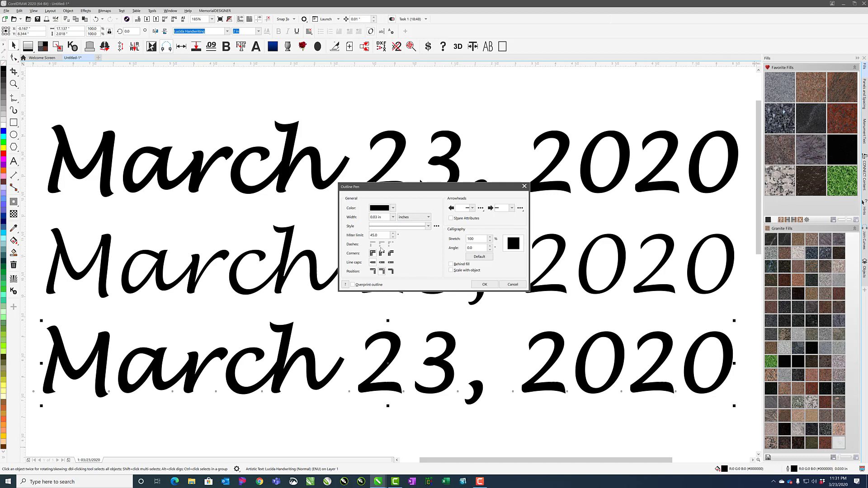
drag(384, 217, 339, 219)
text(.06)
key(Tab)
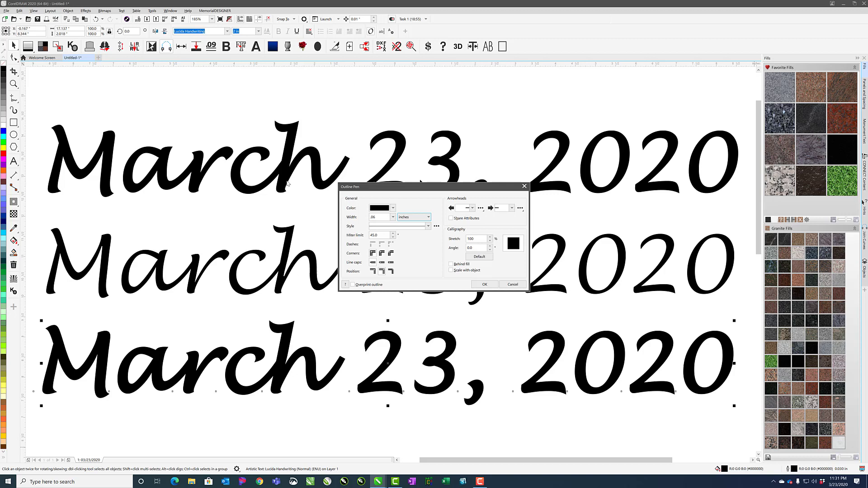
drag(380, 188, 532, 269)
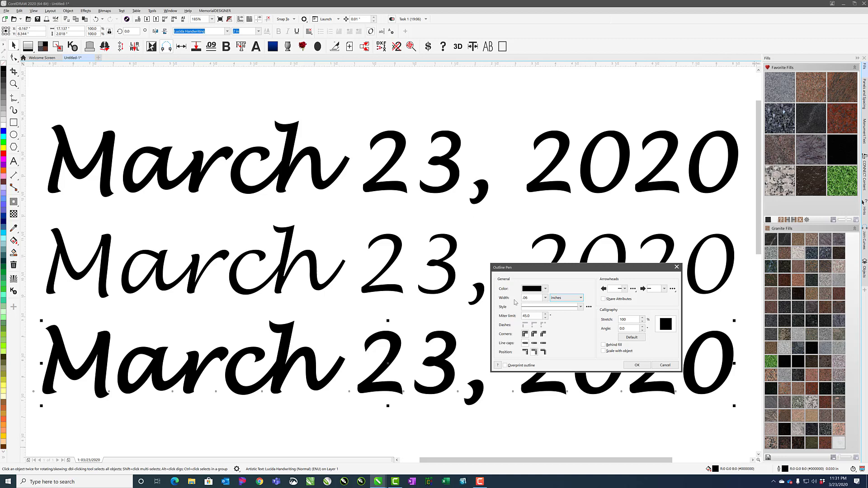
click(531, 315)
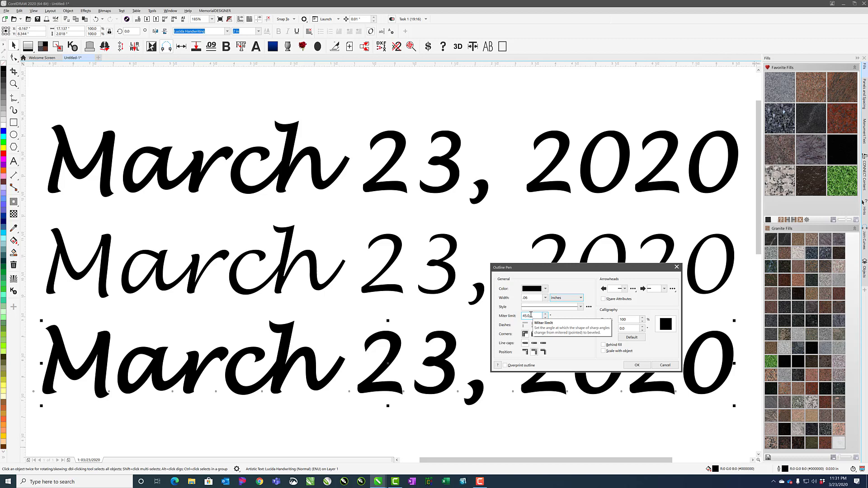
double_click(535, 316)
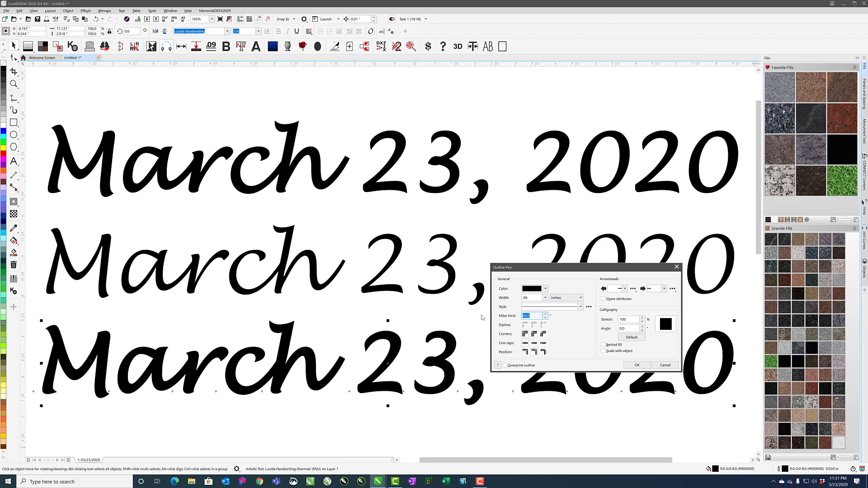
key(Return)
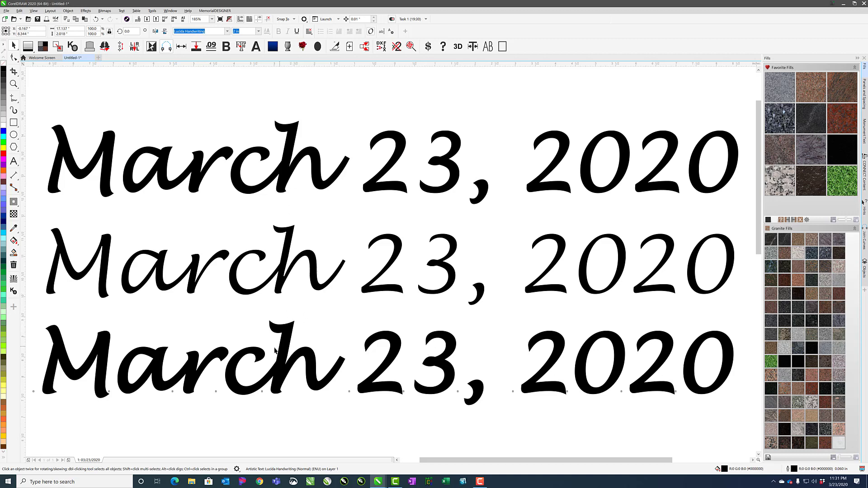
Edit the bottom date text to read "Mar. 23, 2020" and deselect it
click(14, 161)
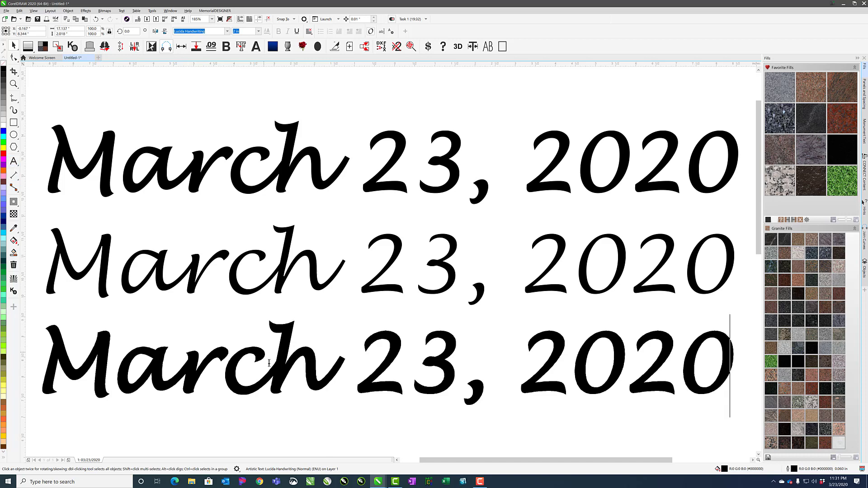
double_click(344, 370)
drag(254, 366, 227, 366)
text(.)
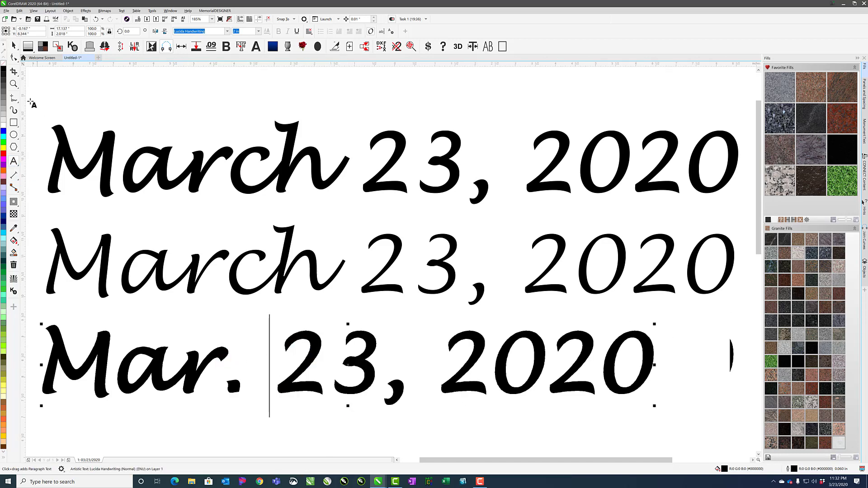
click(13, 45)
click(265, 190)
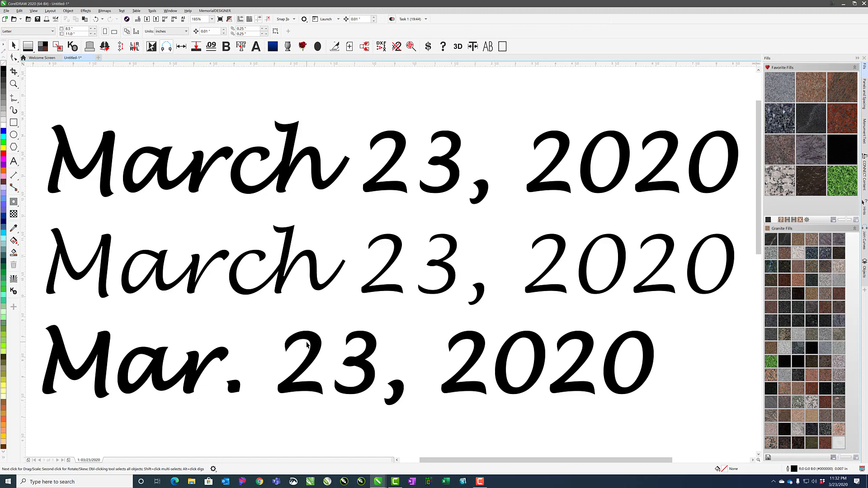
Compare the outlined bottom date's letter shapes up close in Wireframe and filled views
key(shift+F9)
scroll(304, 344, up, 6)
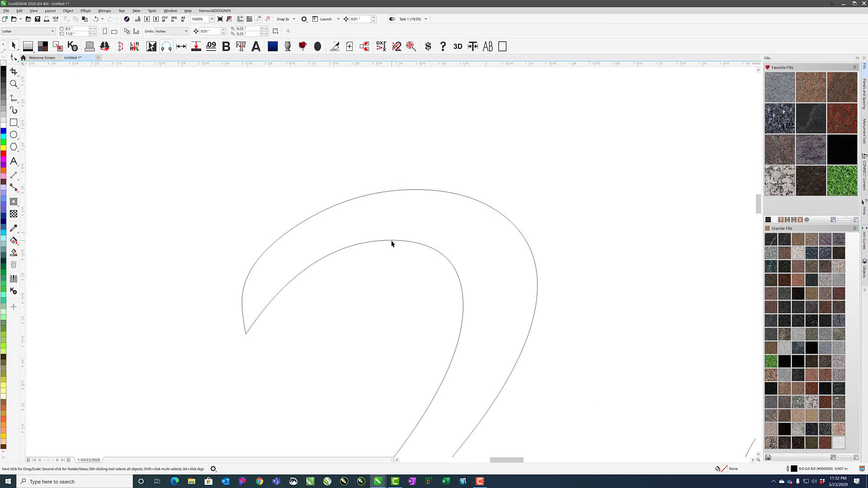
key(shift+F9)
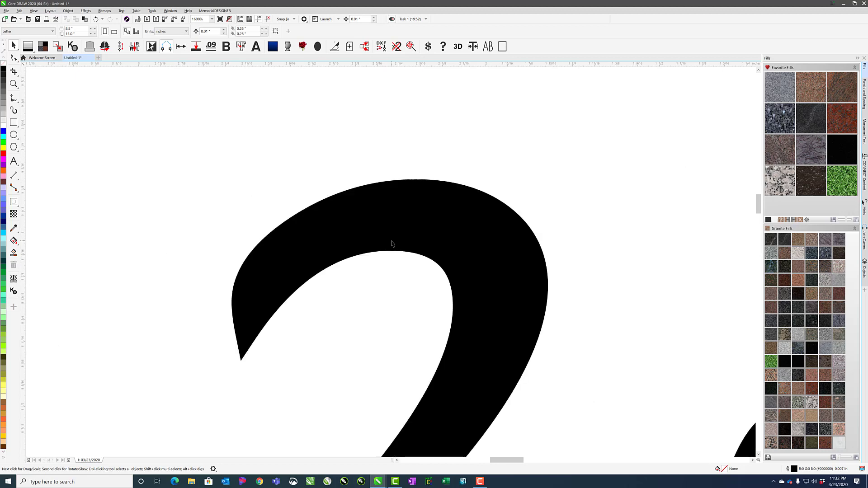
key(shift+F9)
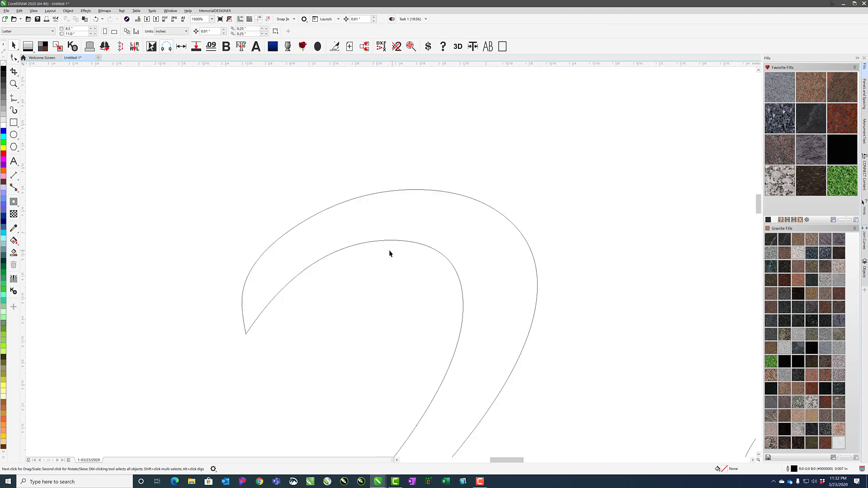
Place a copy of the abbreviated date below it and apply a one-step outside contour with a 0.03 inch offset
scroll(389, 255, down, 4)
click(393, 314)
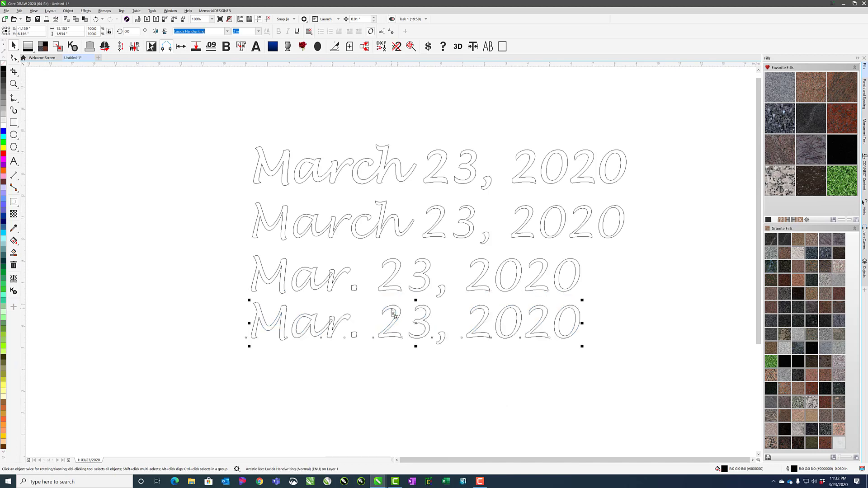
click(14, 201)
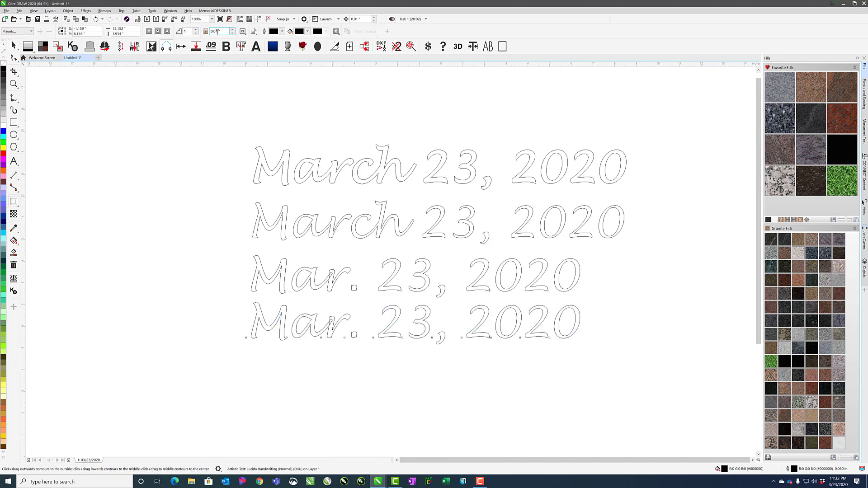
click(225, 32)
text(0.03)
key(Return)
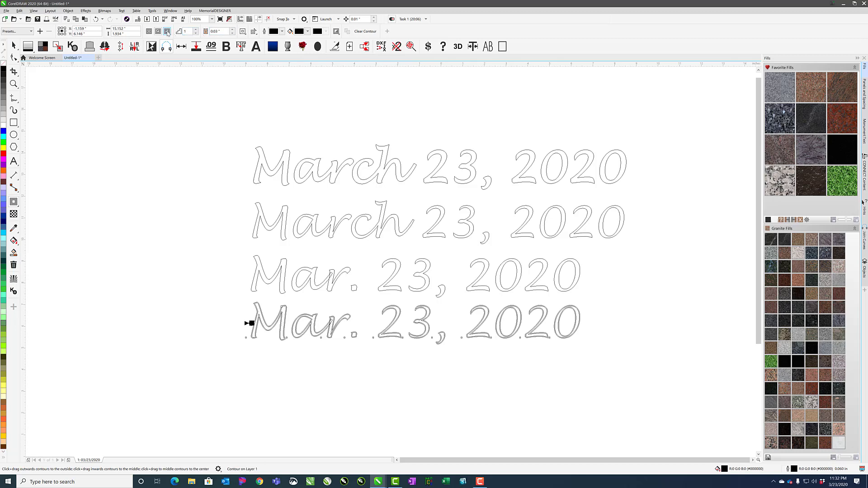
Compare the contoured bottom date with the outlined date above it up close in Wireframe view
scroll(425, 312, up, 5)
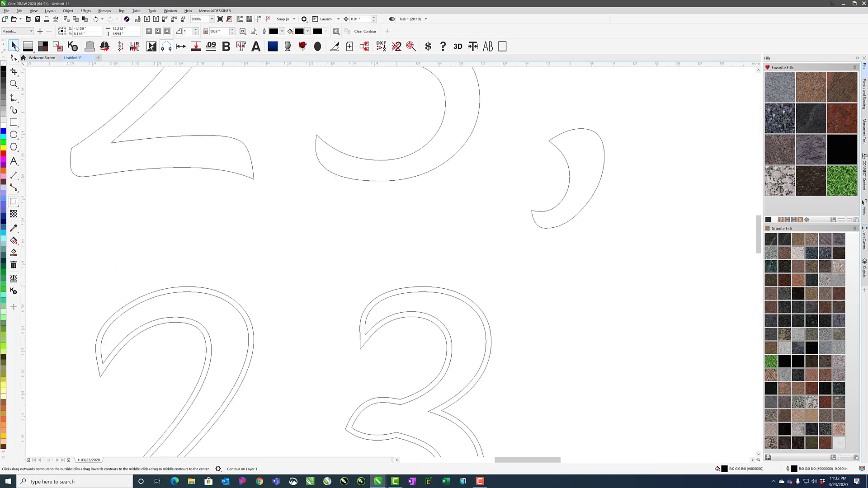
click(14, 47)
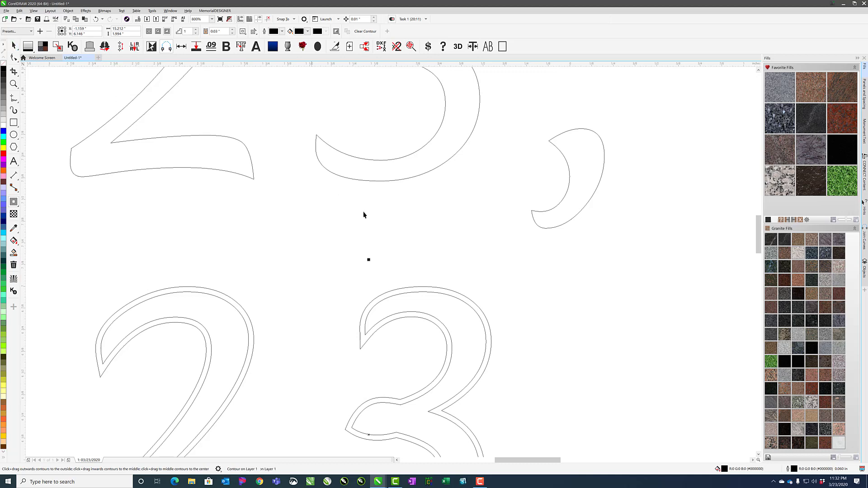
click(386, 182)
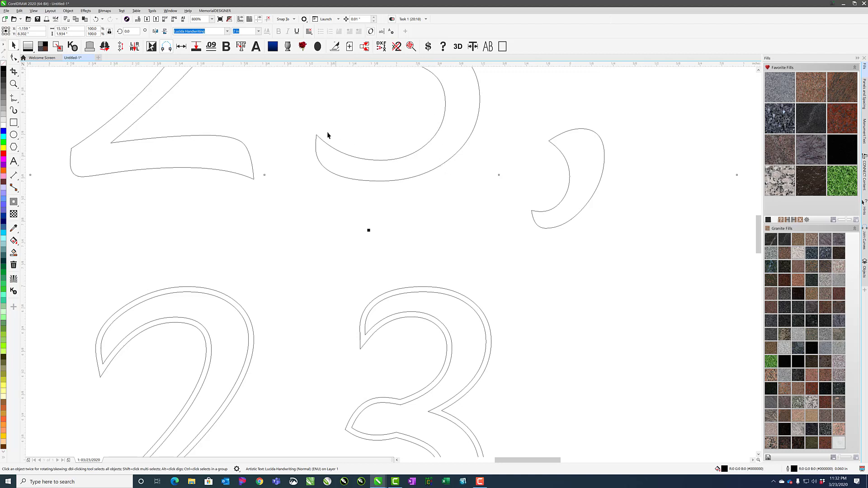
click(425, 287)
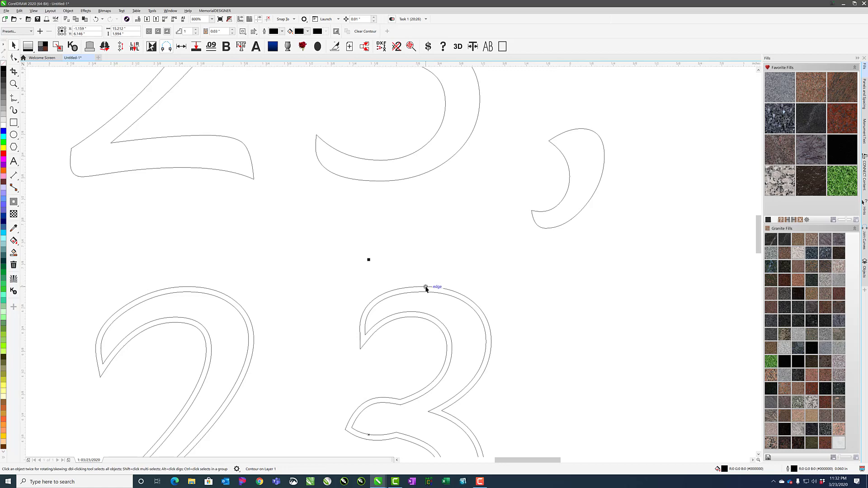
key(F3)
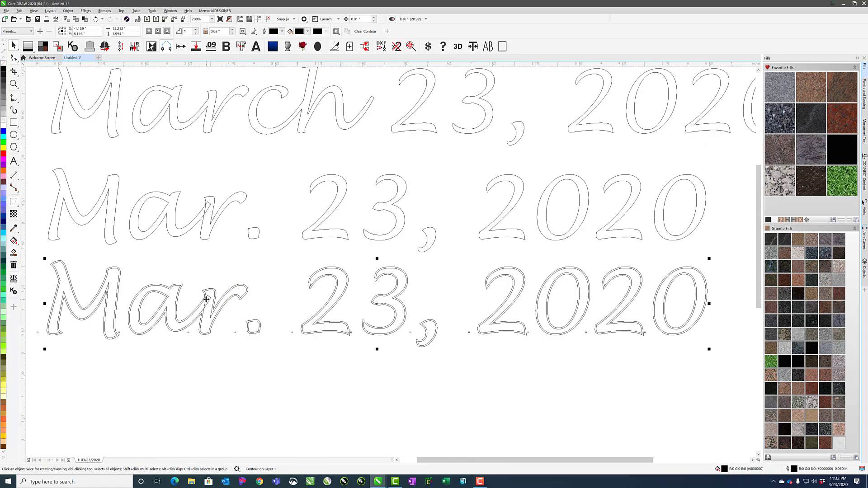
Convert the outline of the upper "Mar. 23, 2020" text to an object and weld it with the letters
click(341, 177)
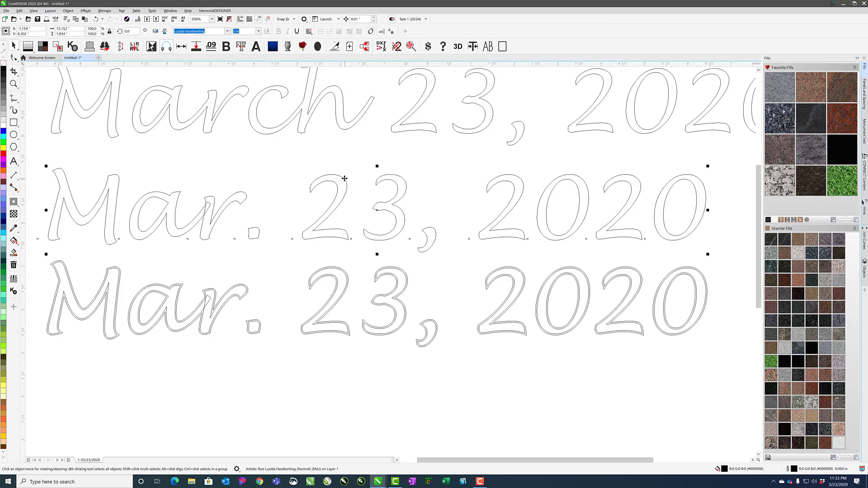
click(70, 10)
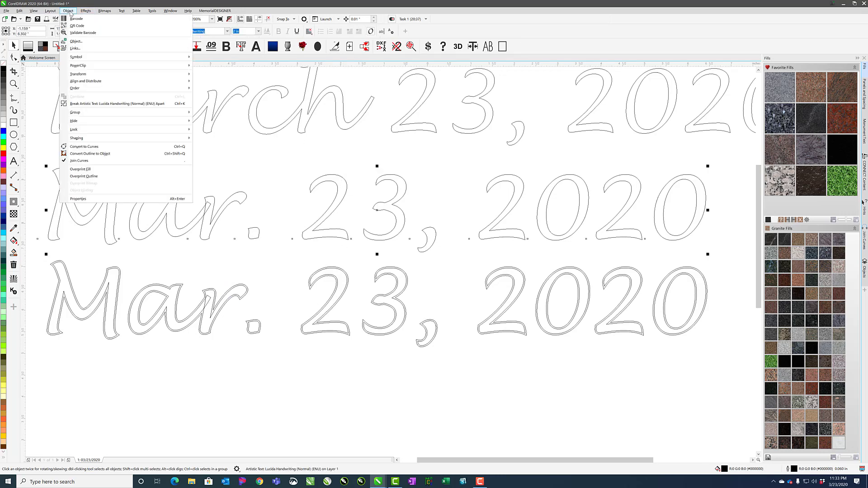
click(104, 154)
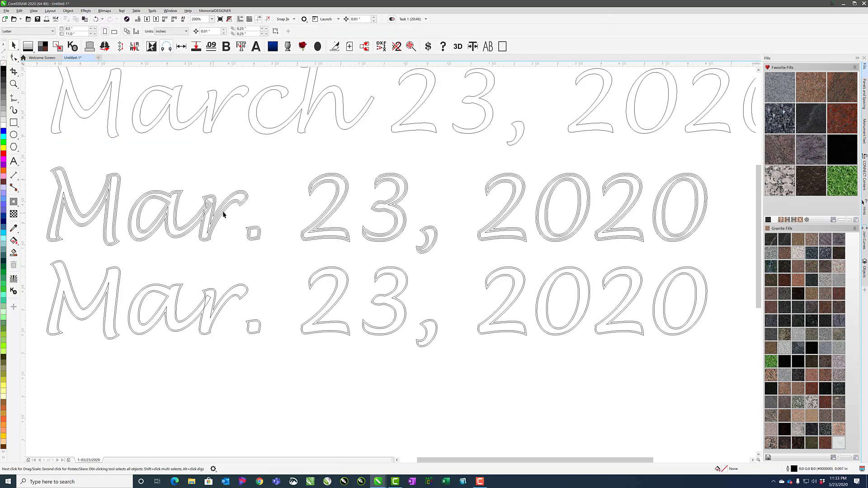
scroll(268, 208, down, 2)
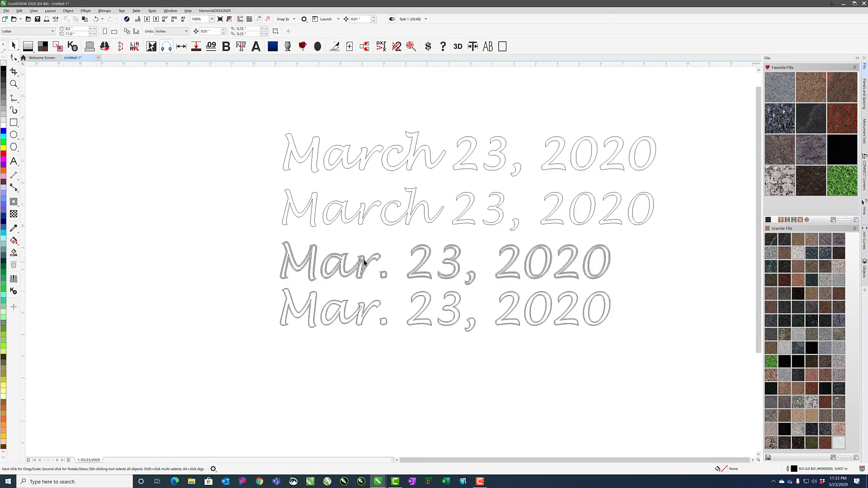
drag(248, 228, 693, 295)
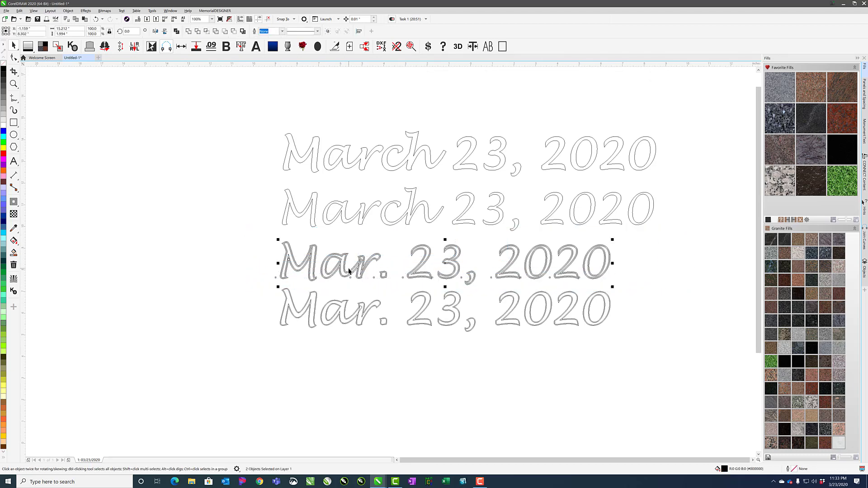
scroll(349, 271, up, 2)
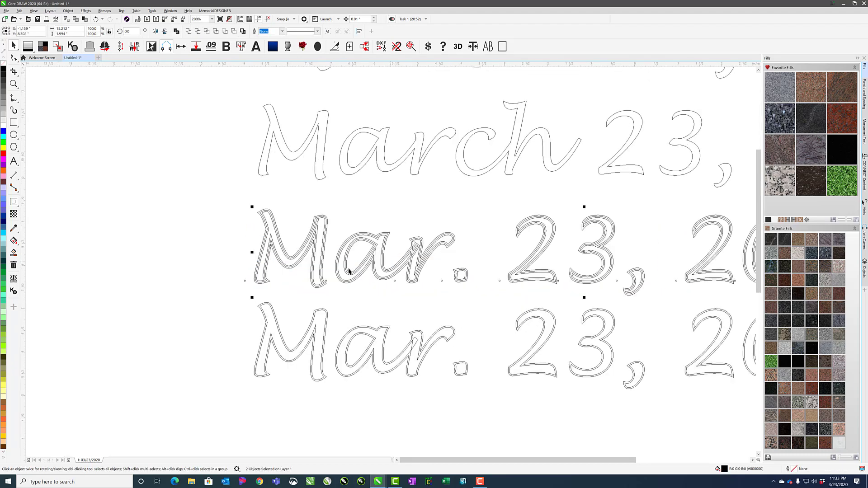
click(189, 31)
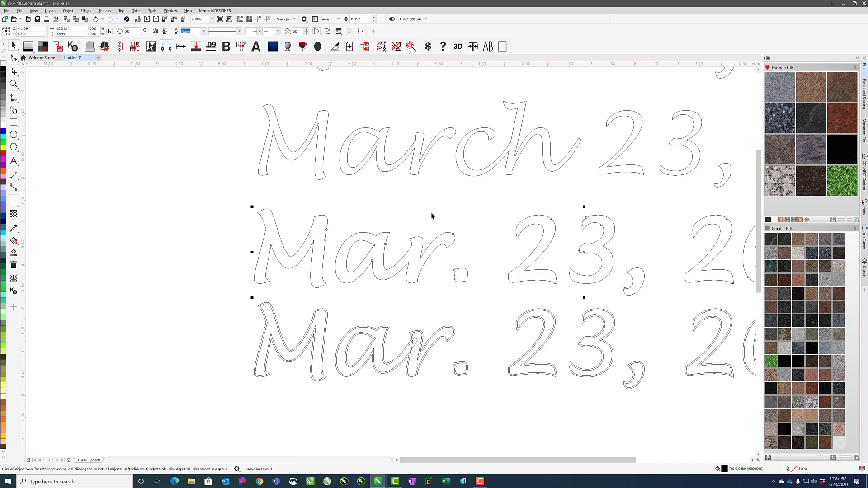
Select all nodes of the welded "Mar. 23, 2020" curve with the Shape tool and reduce its nodes
click(13, 58)
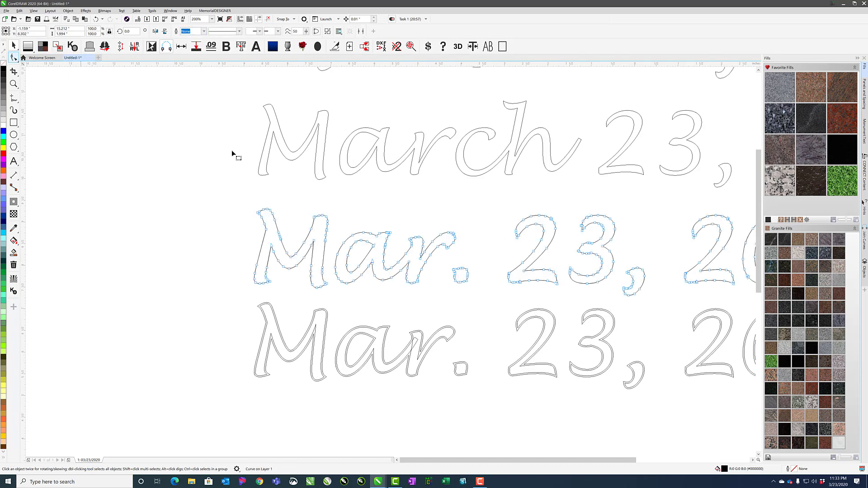
scroll(276, 293, down, 2)
scroll(402, 289, up, 2)
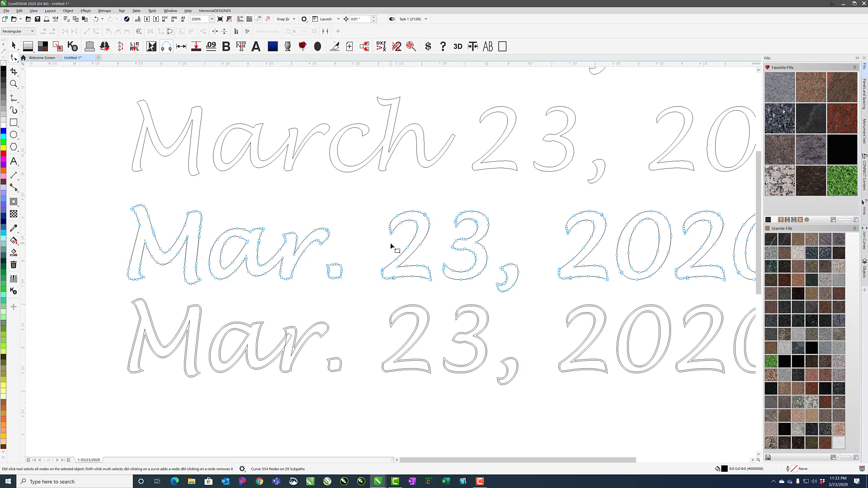
key(ctrl+a)
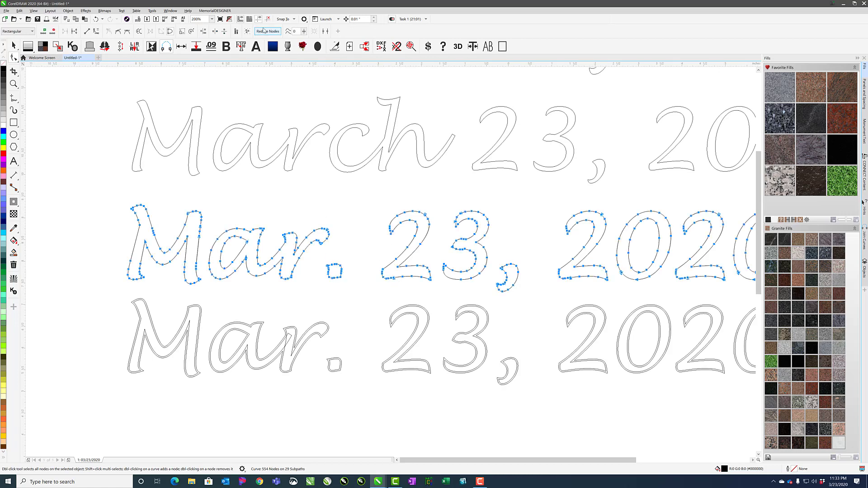
click(264, 32)
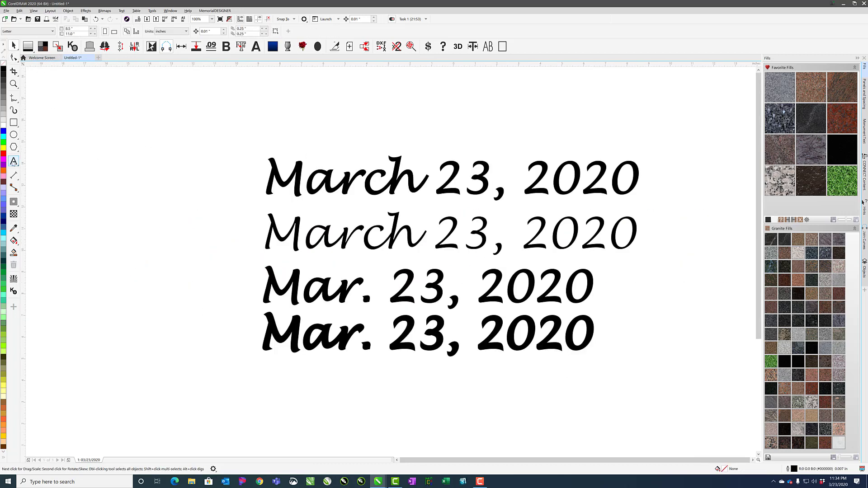
Add artistic text reading "March 23, 2020" above the existing dates
click(13, 161)
click(287, 139)
text(March.)
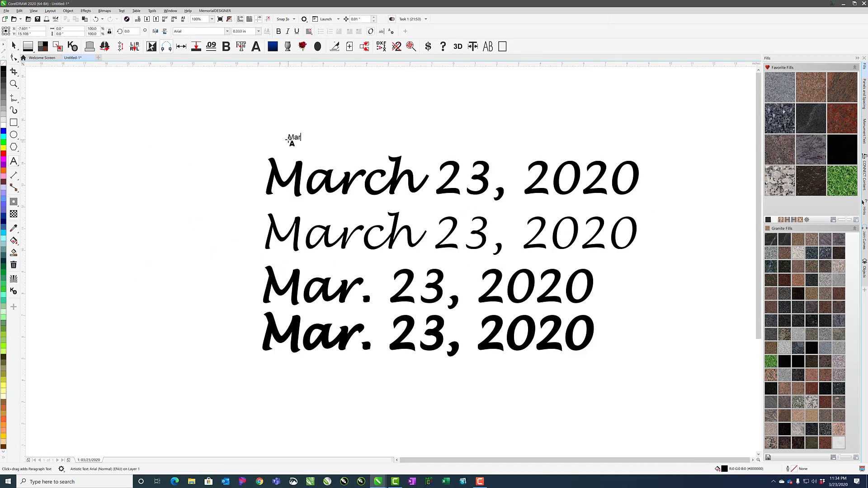
key(BackSpace)
key(BackSpace)
text(23, 2020)
click(14, 45)
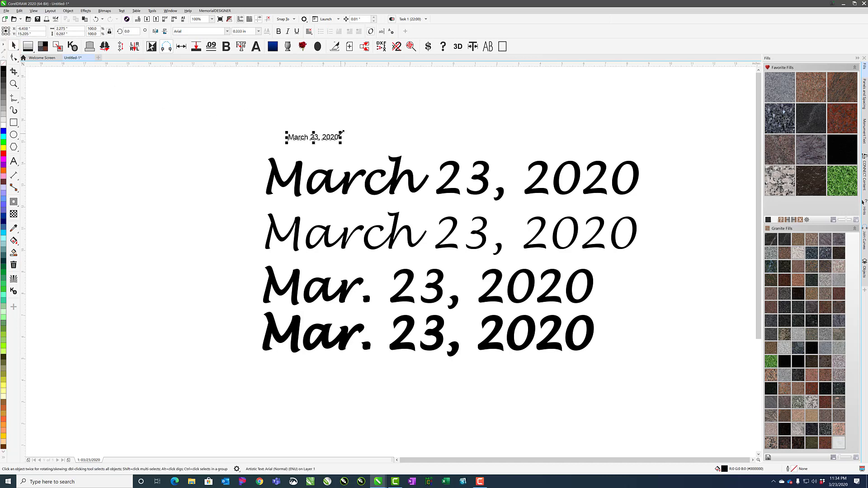
Enlarge the new date to a text size of about 1.82 in, set it in Lucida Handwriting, and place it just above the others
drag(341, 132, 699, 103)
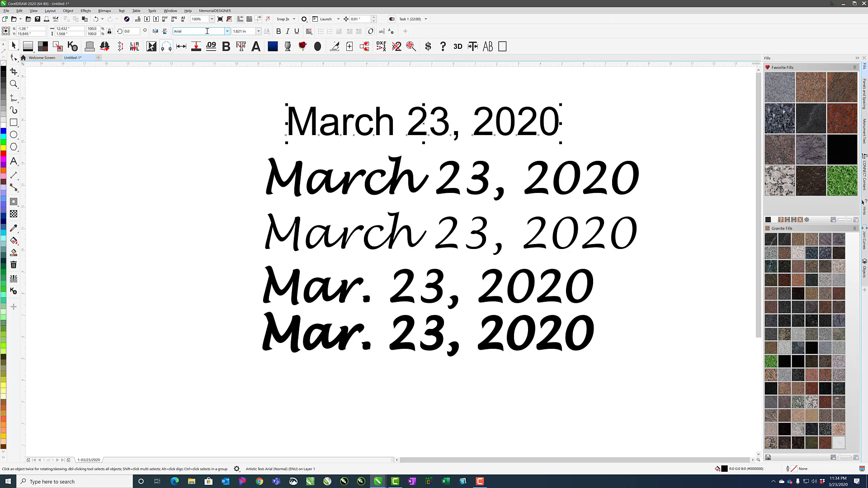
click(206, 31)
click(227, 31)
key(Escape)
drag(344, 128, 330, 141)
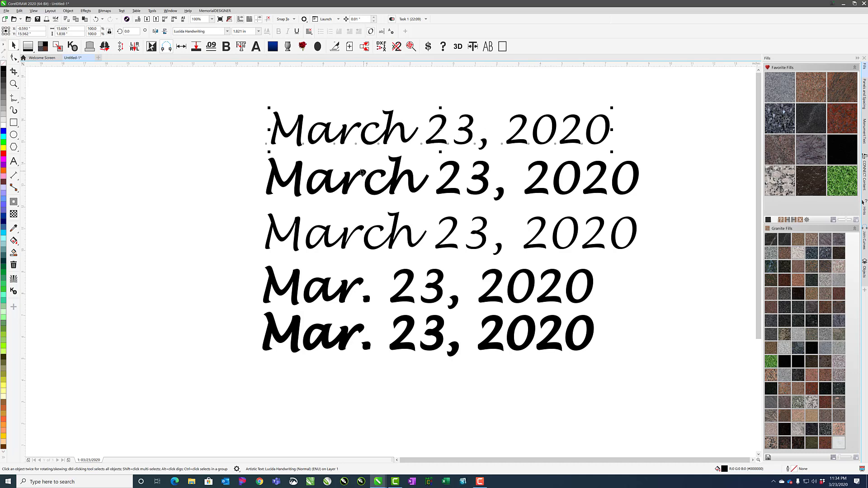
Thicken the topmost date's letters in repeated small increments with the custom Bold command
click(226, 46)
click(225, 46)
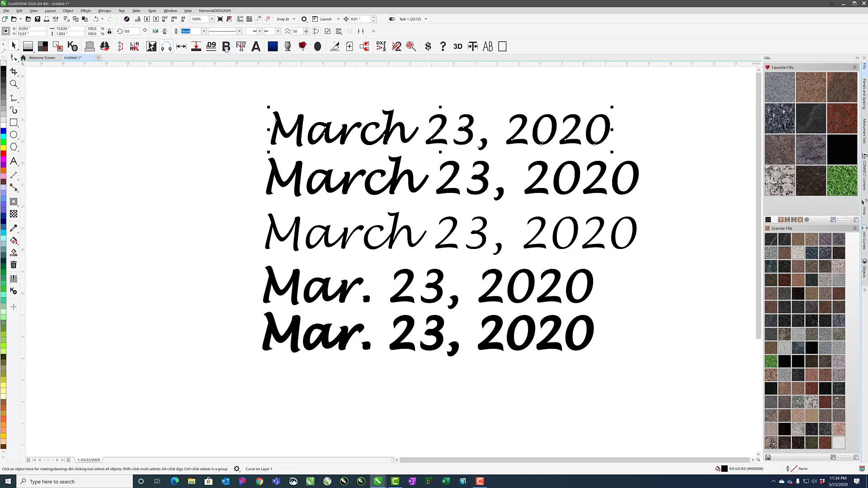
click(226, 46)
click(226, 47)
click(226, 47)
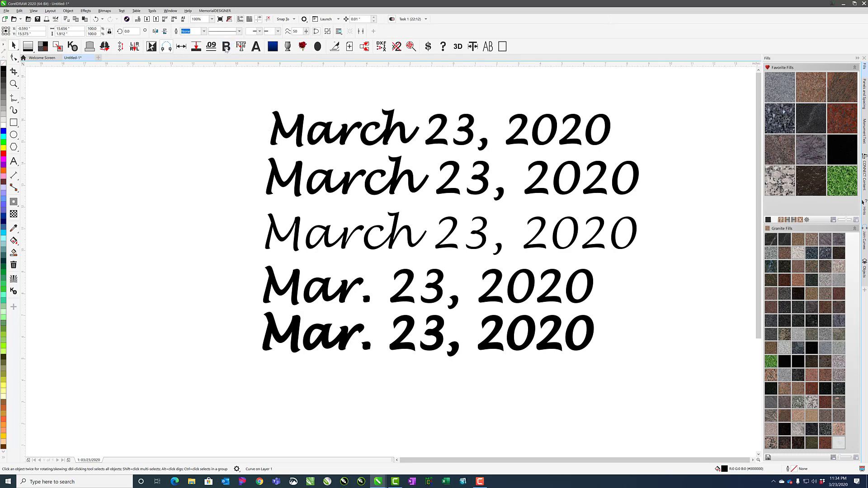
click(226, 47)
click(226, 46)
click(226, 47)
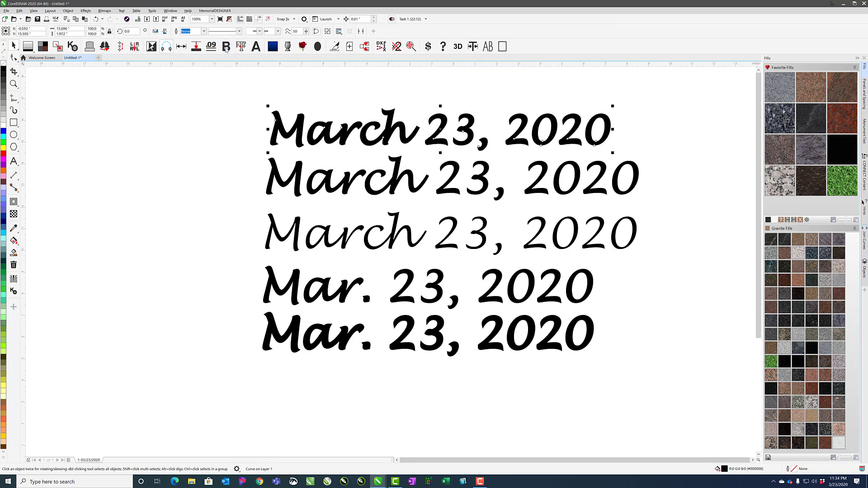
click(226, 47)
click(225, 47)
click(226, 47)
click(226, 48)
click(226, 47)
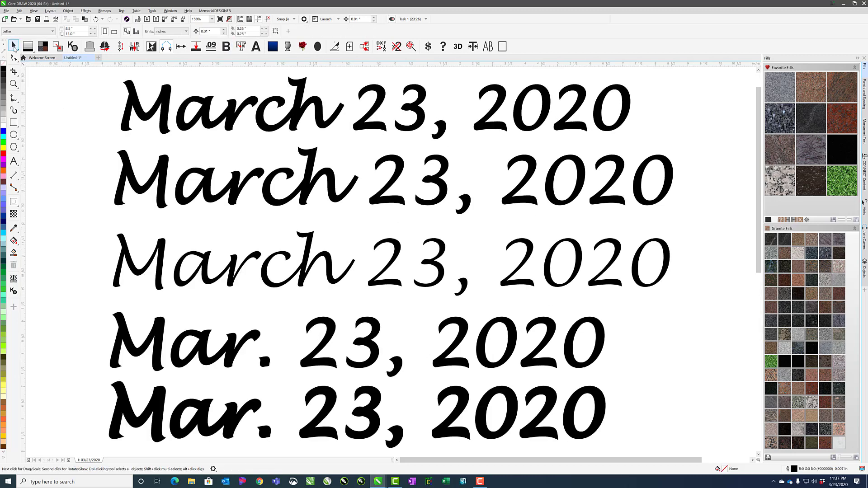
Delete all the dates and add new artistic text reading "March 23, 2020" on the empty drawing area
double_click(14, 45)
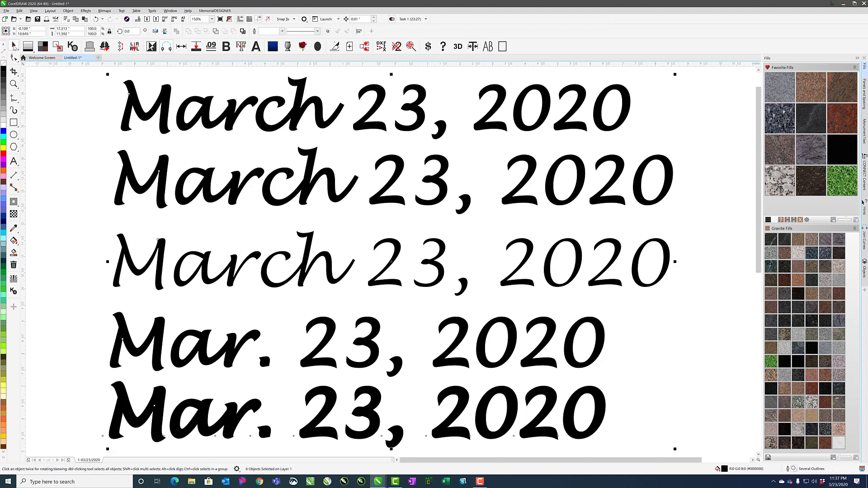
key(Delete)
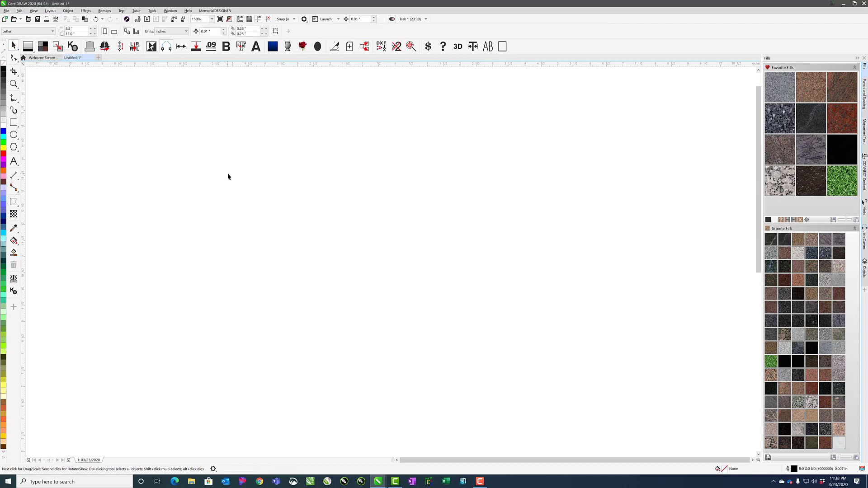
click(14, 162)
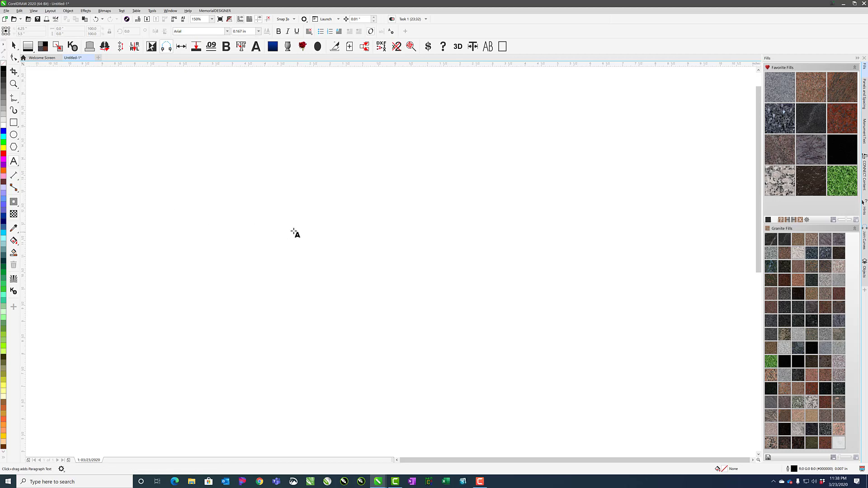
click(245, 214)
text(March)
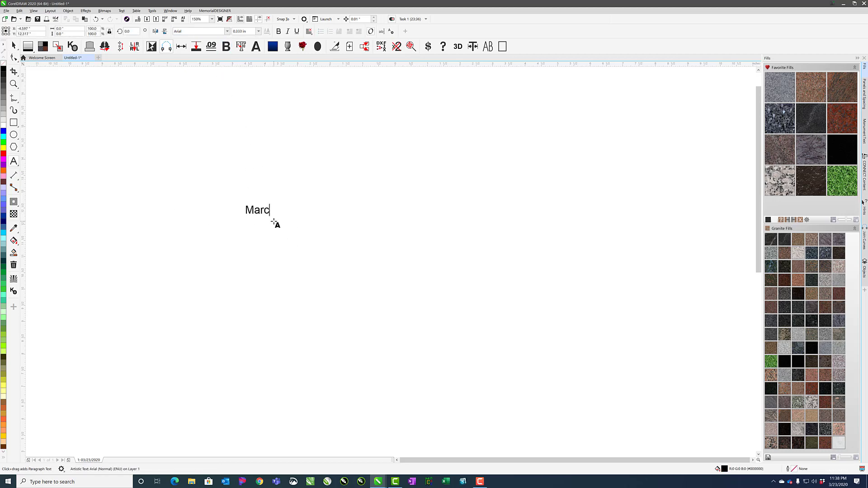
text(2002)
key(BackSpace)
key(BackSpace)
text(20)
click(14, 45)
Set the date's font to Baskerville Old Face and its size to 1 in
click(227, 32)
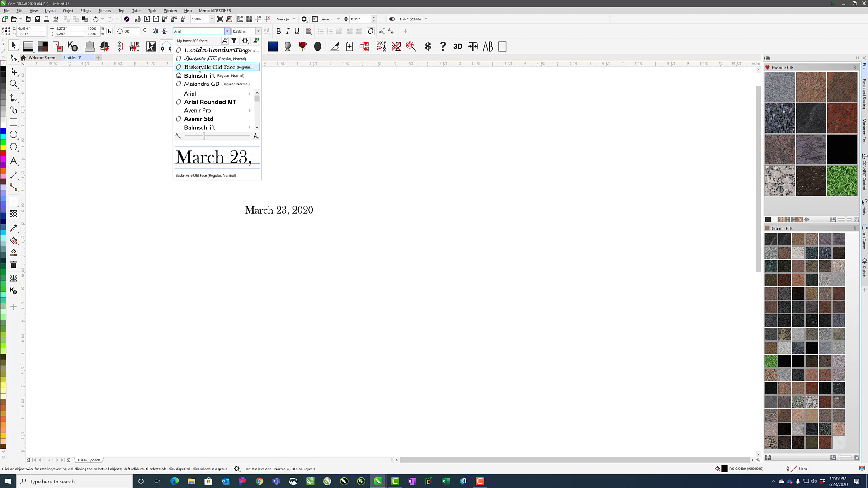
click(198, 67)
click(246, 31)
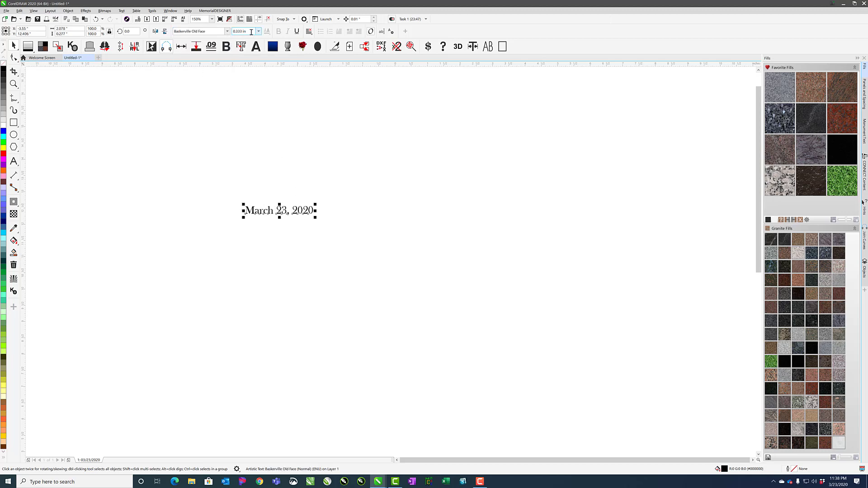
text(1)
key(Return)
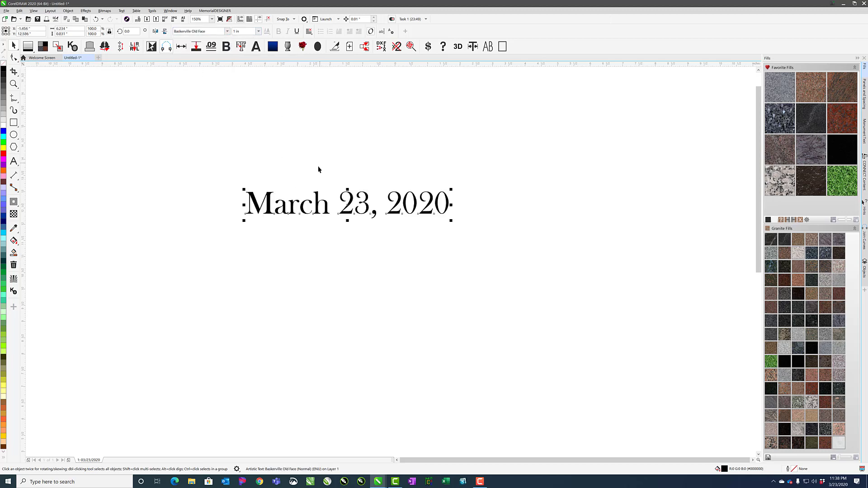
Resize the date with Monument Text to a letter height of 1 based on the H, and shift it to the left
scroll(316, 219, up, 2)
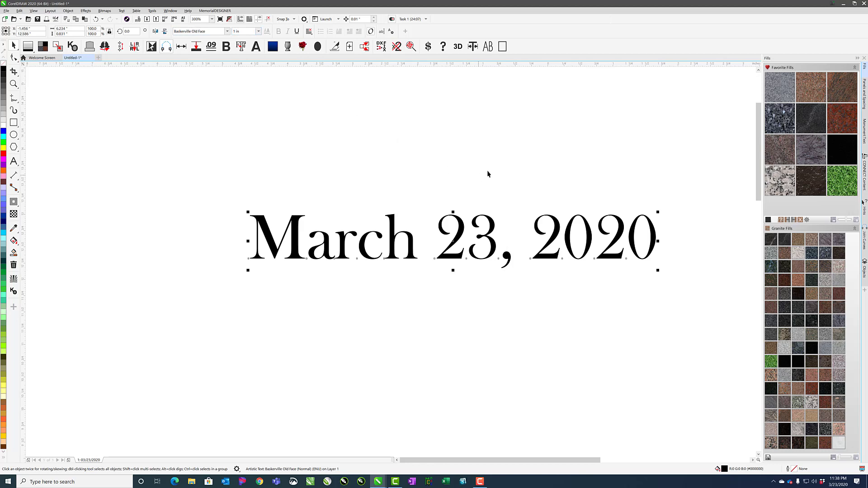
click(864, 133)
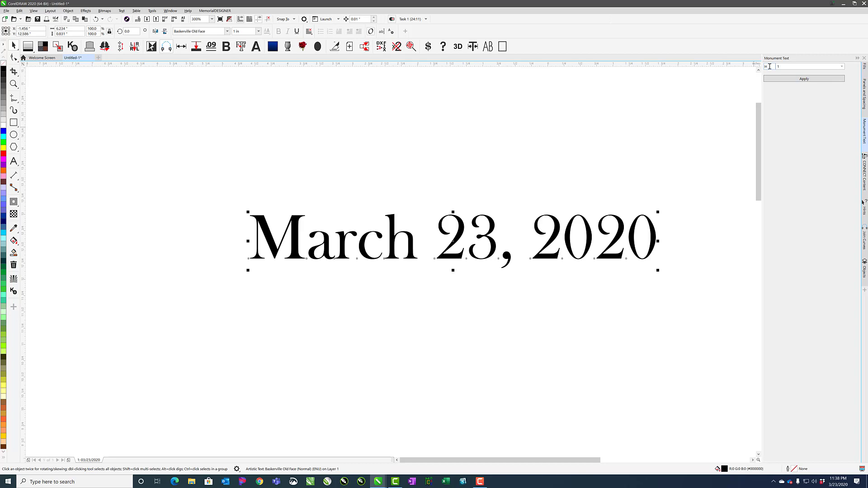
click(797, 80)
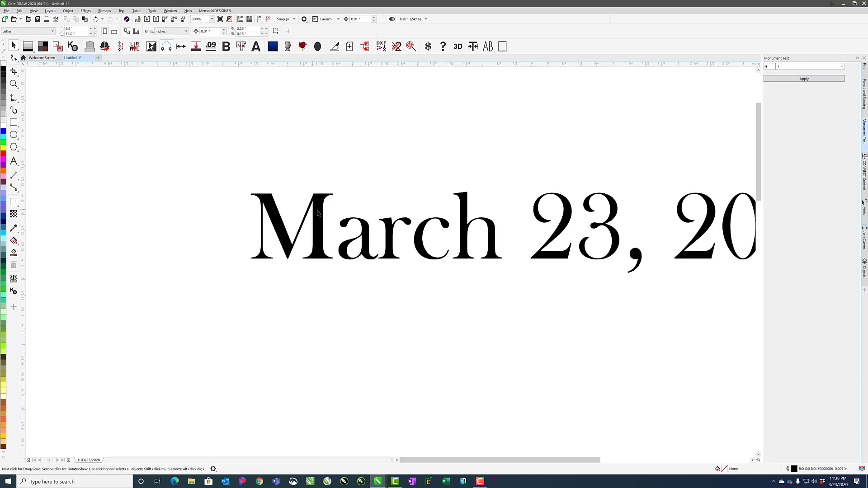
drag(326, 217, 235, 220)
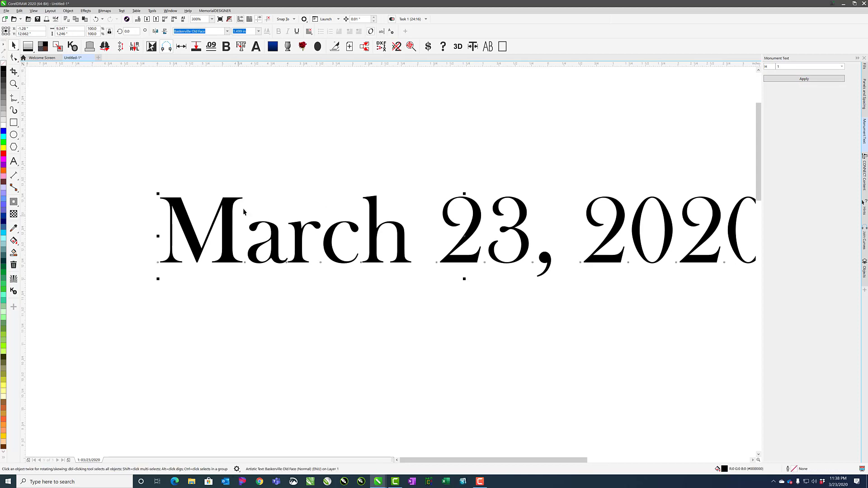
Try thickening the date's letters with two passes of the custom Bold command, and undo them
key(shift+F2)
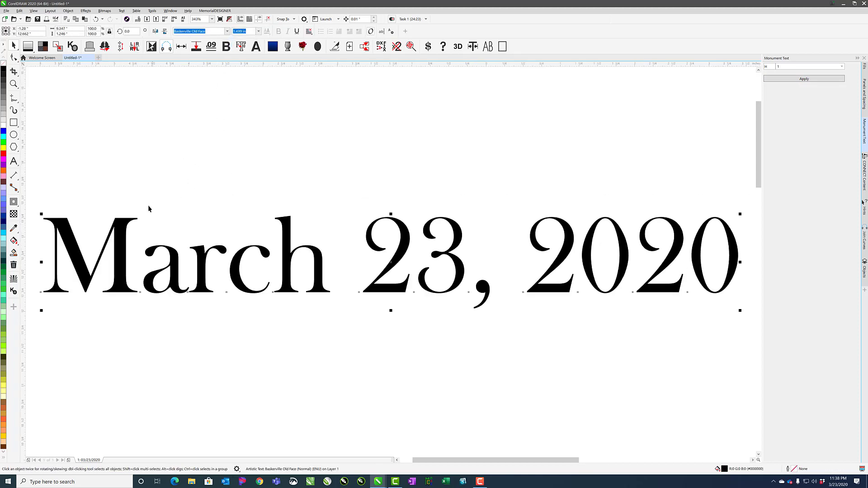
click(227, 47)
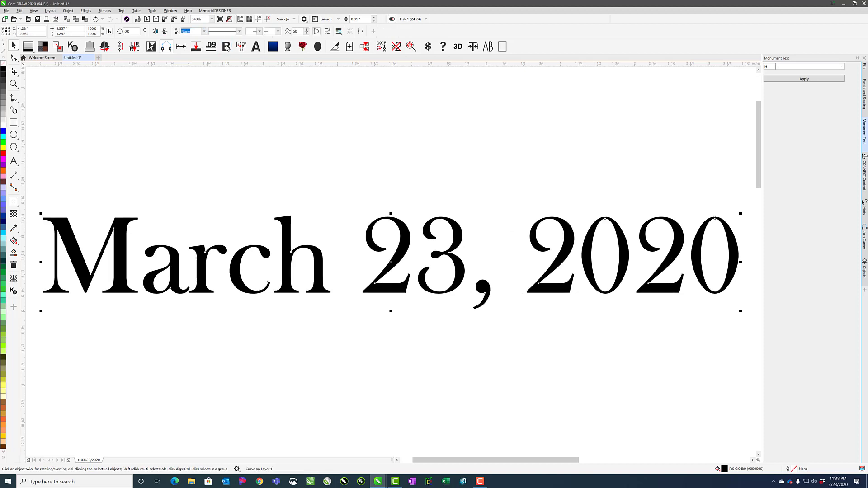
click(227, 47)
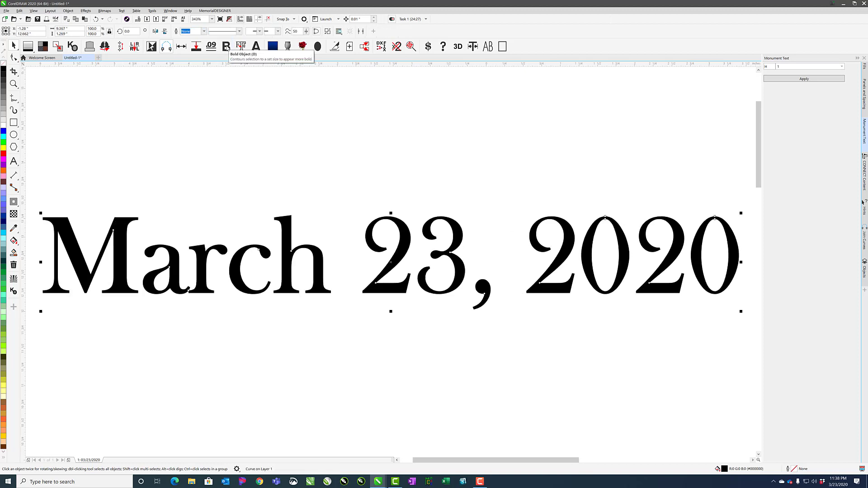
click(224, 224)
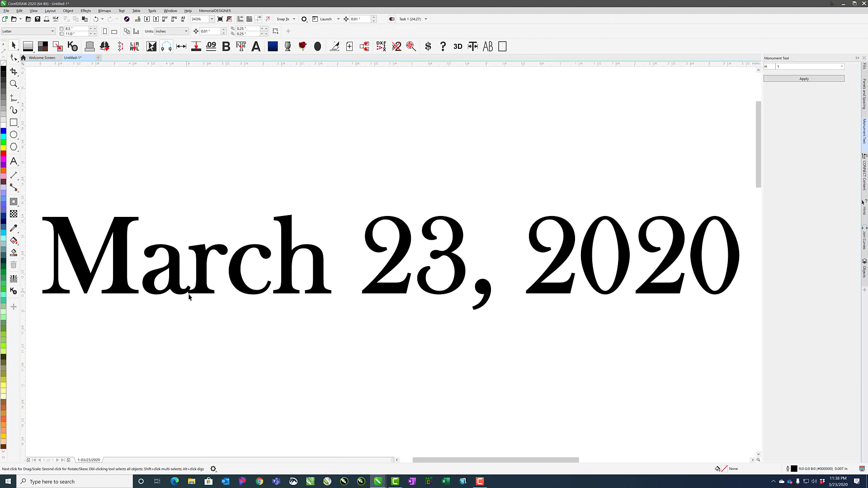
key(ctrl+z)
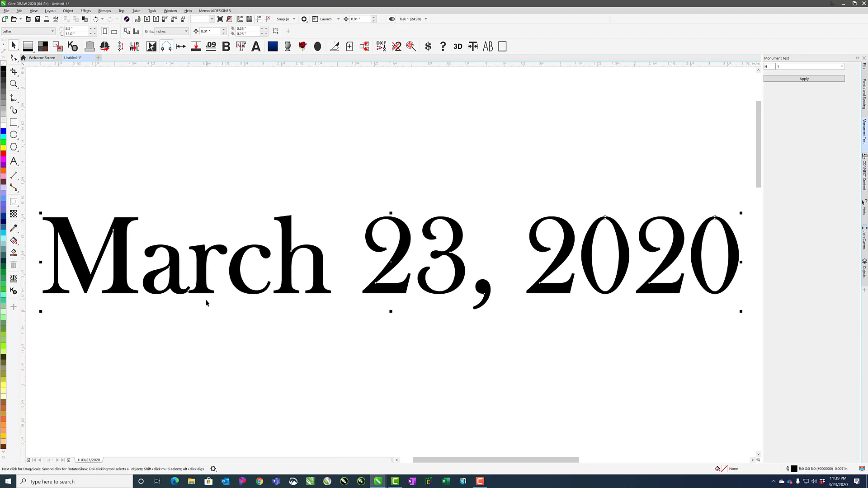
Shift the letter r in March slightly away from the a to open up the spacing between them
click(14, 57)
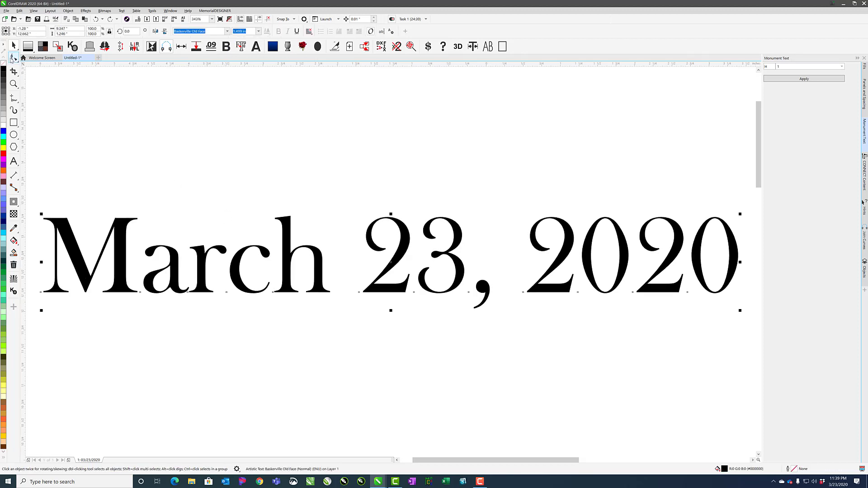
drag(188, 294, 194, 294)
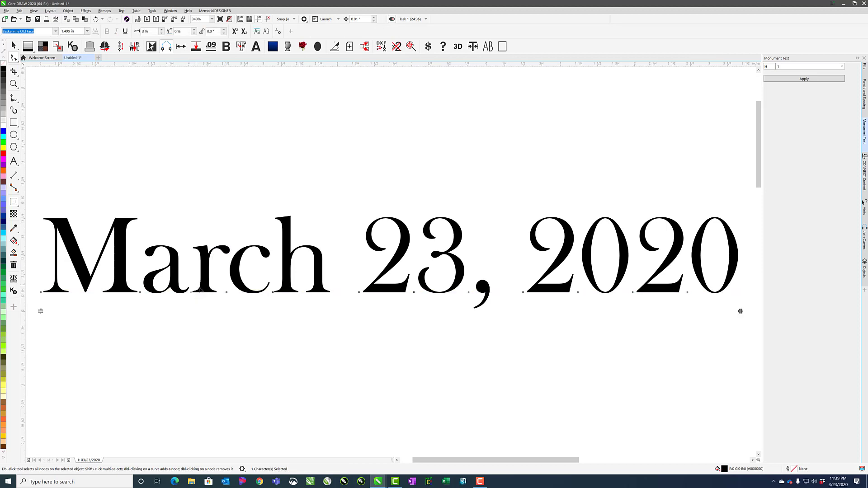
click(13, 45)
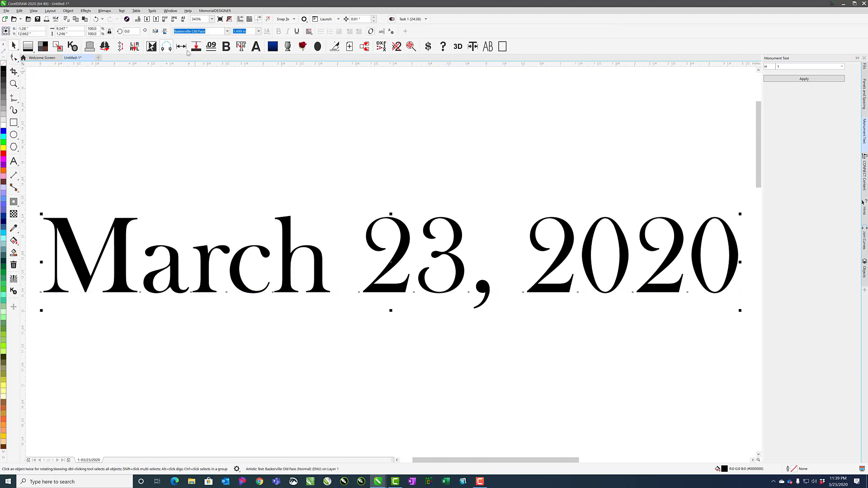
Thicken the re-spaced date's letters with repeated passes of the custom Bold command
click(227, 48)
click(226, 48)
click(226, 48)
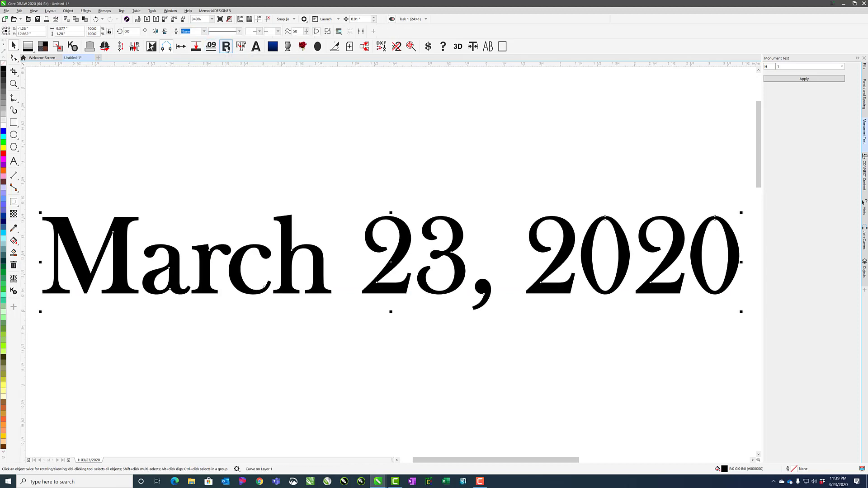
click(204, 216)
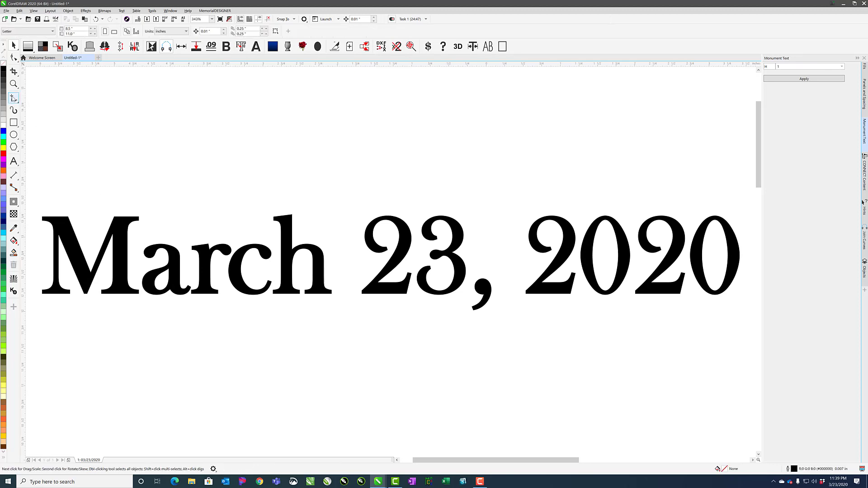
Draw a vertical reference line about 1.04 in long over the full height of the thickened letter M
click(14, 98)
click(121, 217)
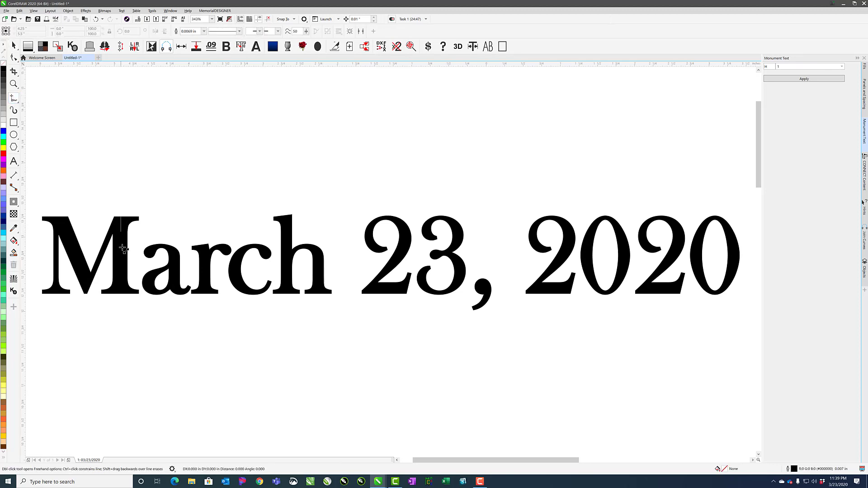
click(121, 295)
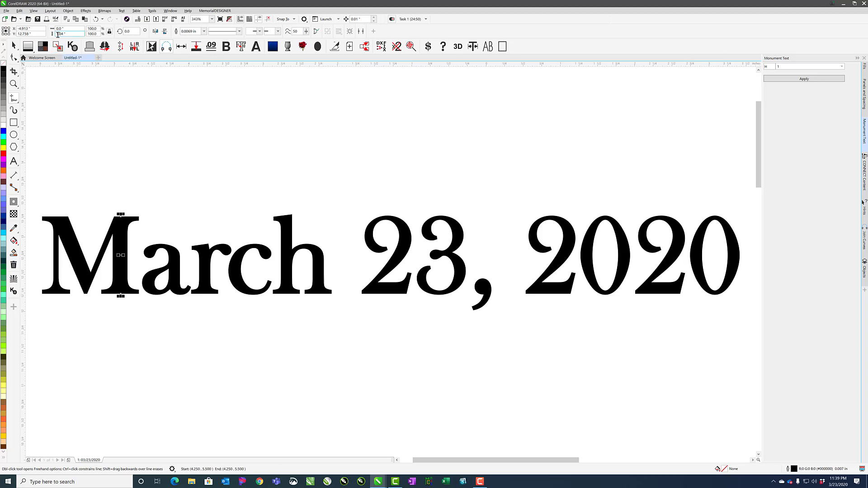
click(14, 45)
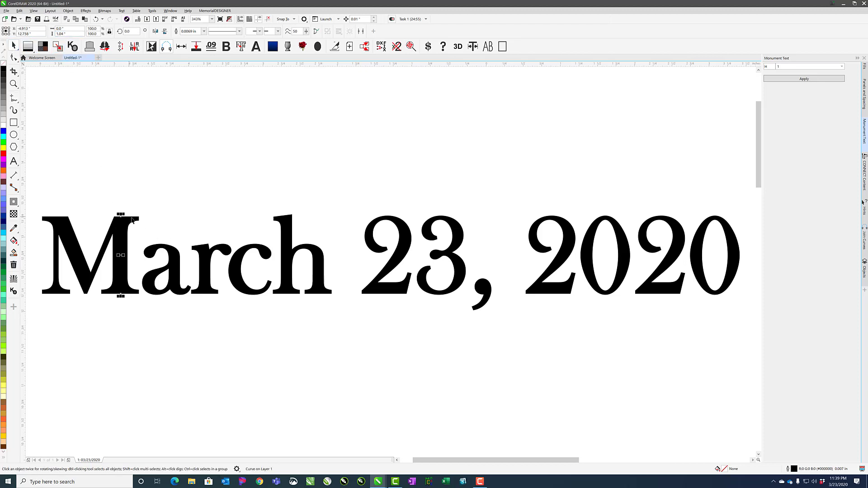
Scale the date and reference line together so the line measures 1 in, deleting the line with the resize
key(ctrl+a)
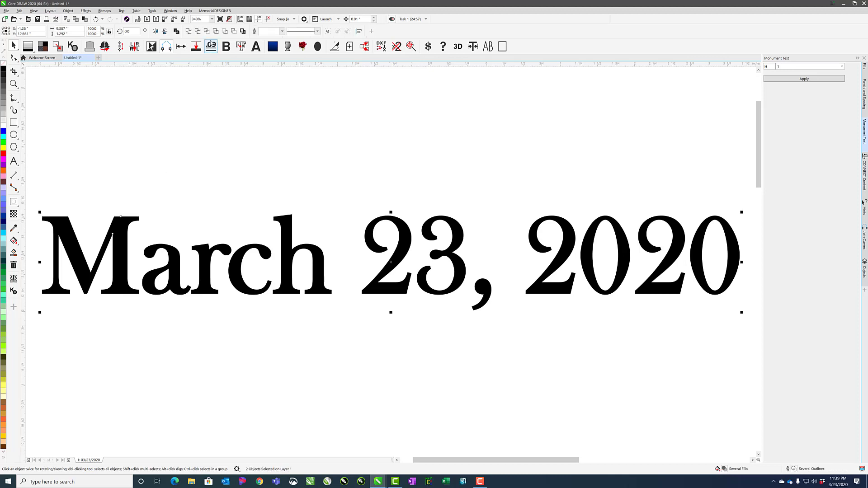
click(181, 46)
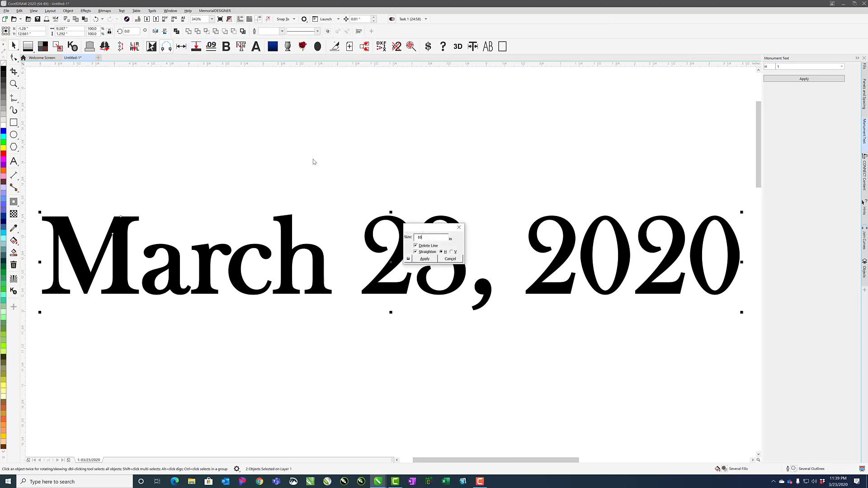
click(424, 258)
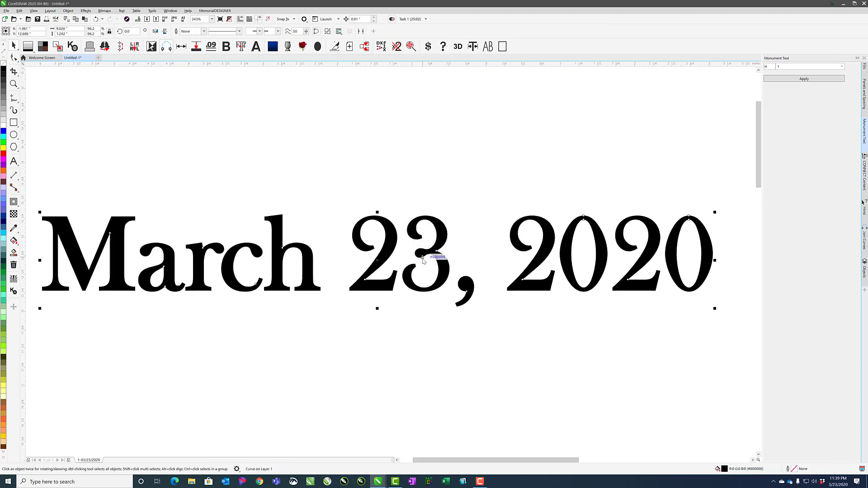
click(163, 185)
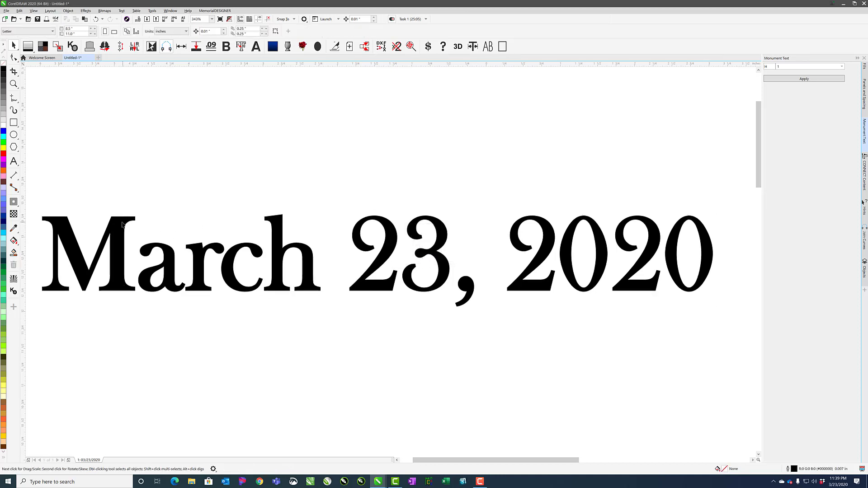
Add new artistic text reading "March 23, 2020" above the thickened date
click(13, 161)
click(206, 163)
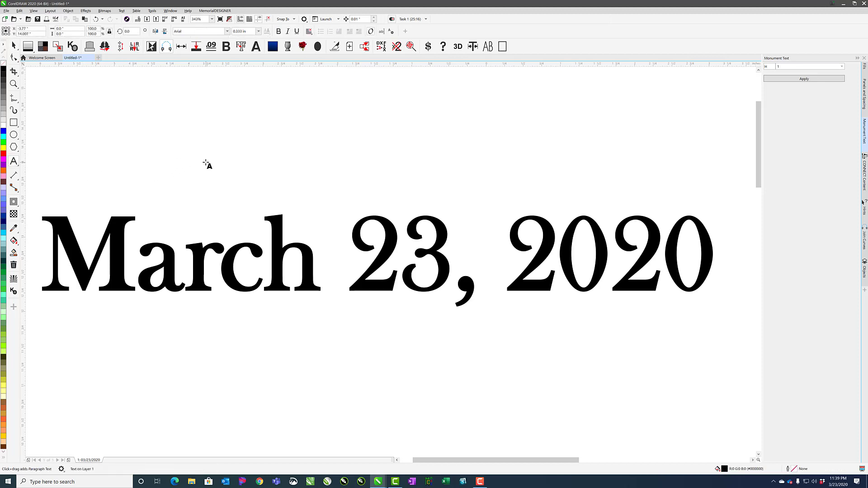
text(March )
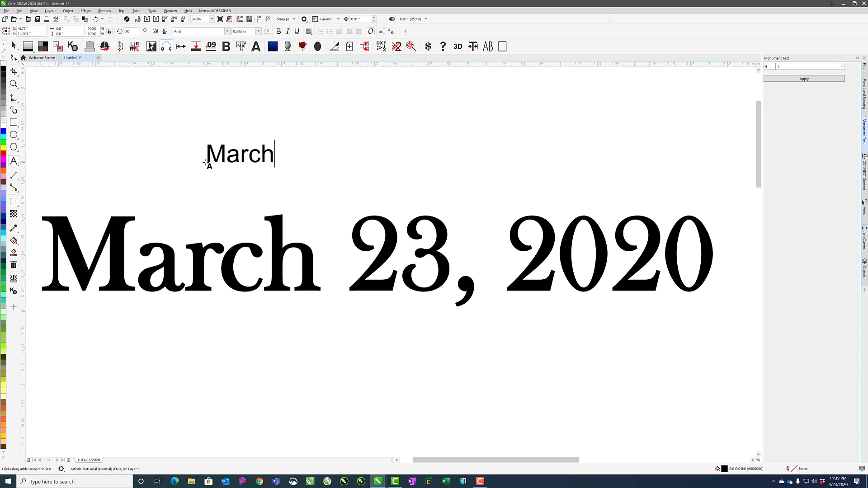
text(23, 2020)
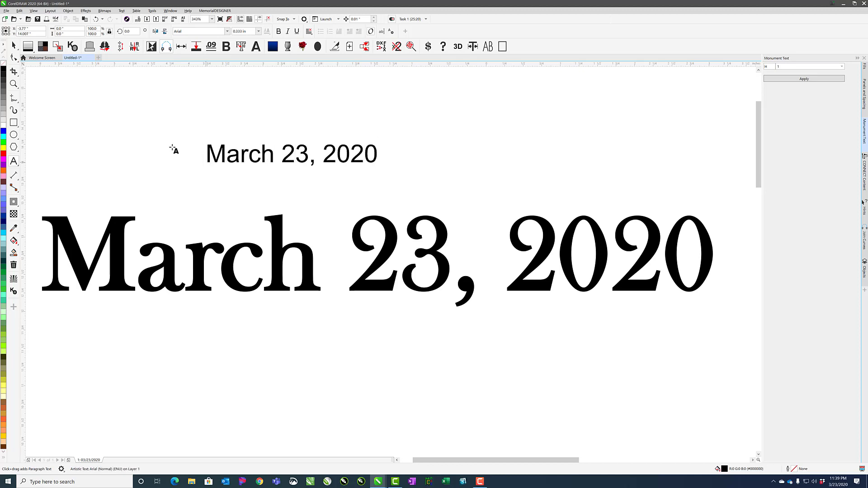
click(13, 46)
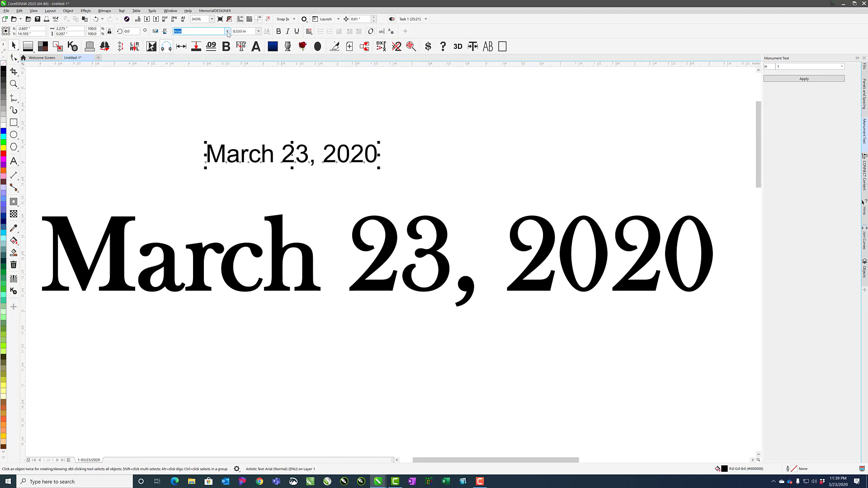
Set the new date's font to Bahnschrift, and enlarge it to about 5.87 in wide above the thickened date
click(227, 31)
click(208, 80)
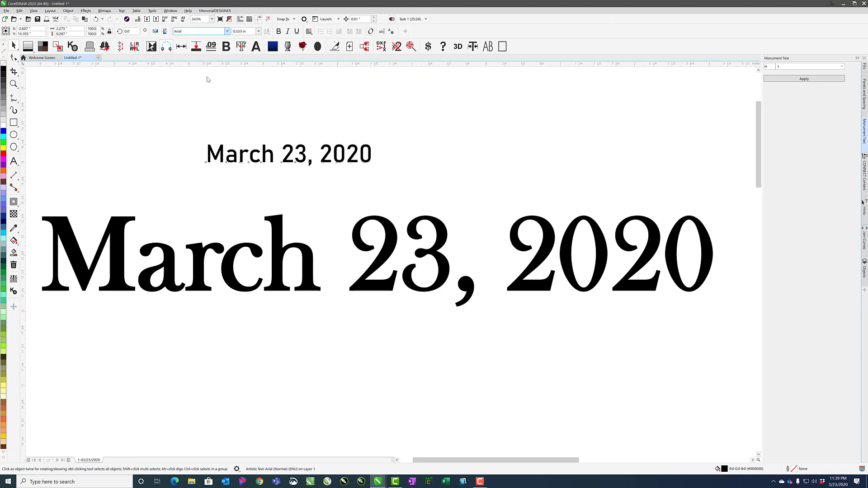
click(227, 31)
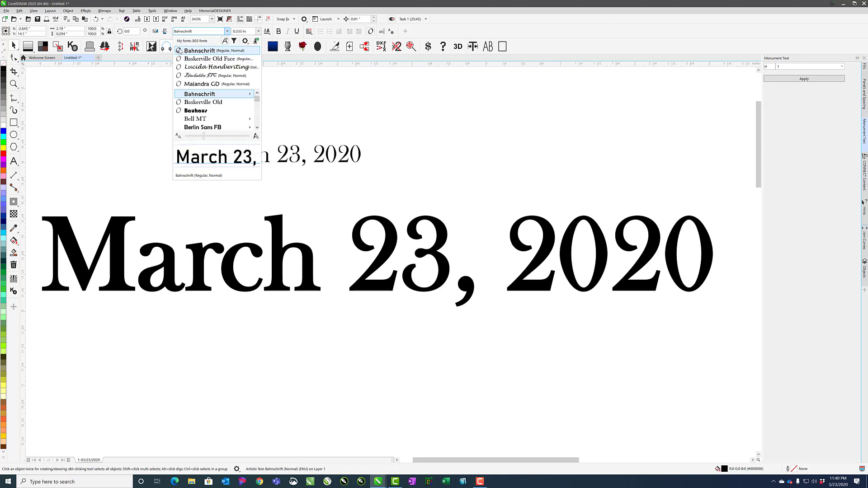
click(181, 53)
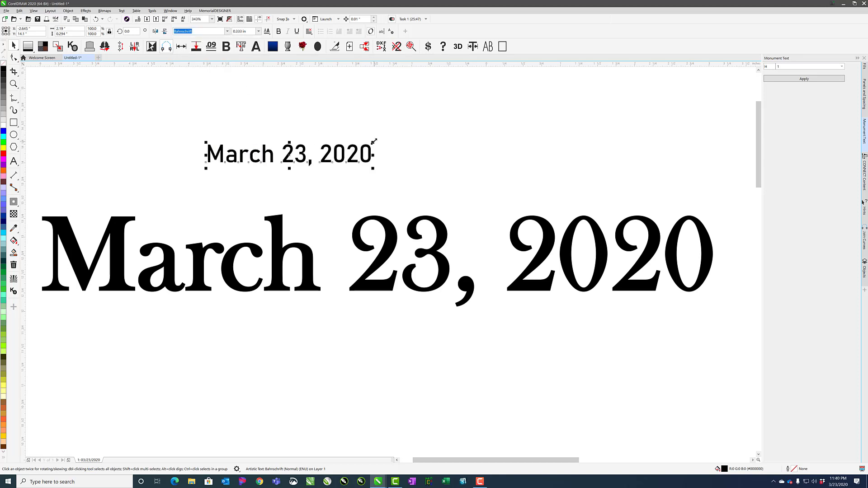
drag(374, 141, 510, 123)
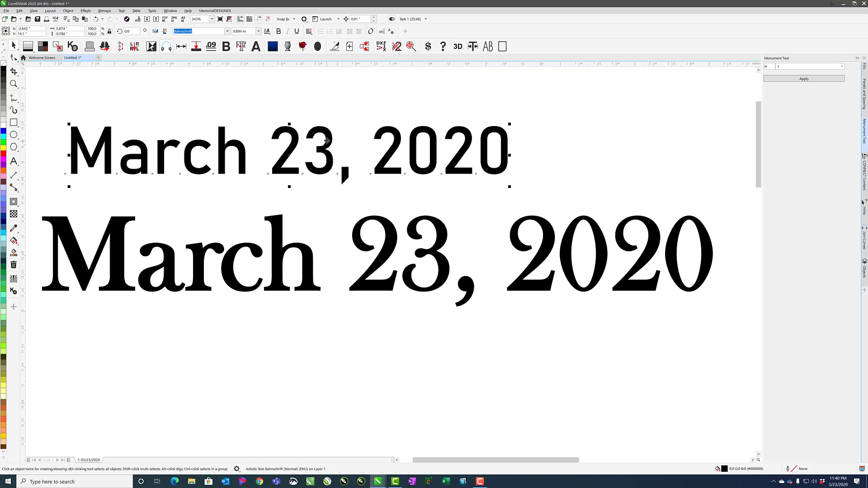
drag(327, 140, 389, 140)
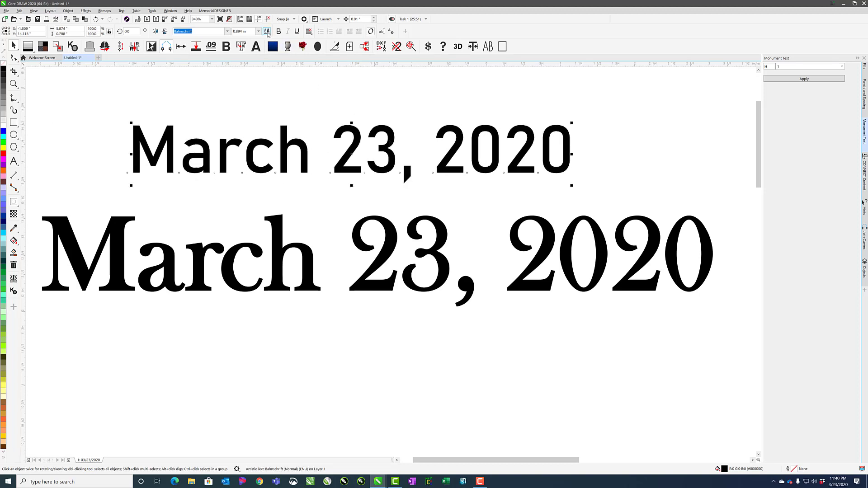
Set the Bahnschrift date's variable font weight to 700 and its width to about 83.8
click(267, 31)
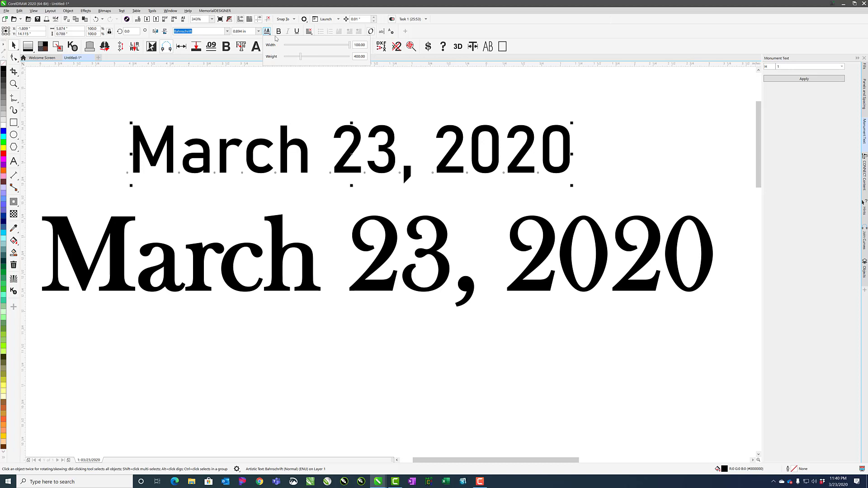
drag(350, 48, 306, 48)
click(329, 56)
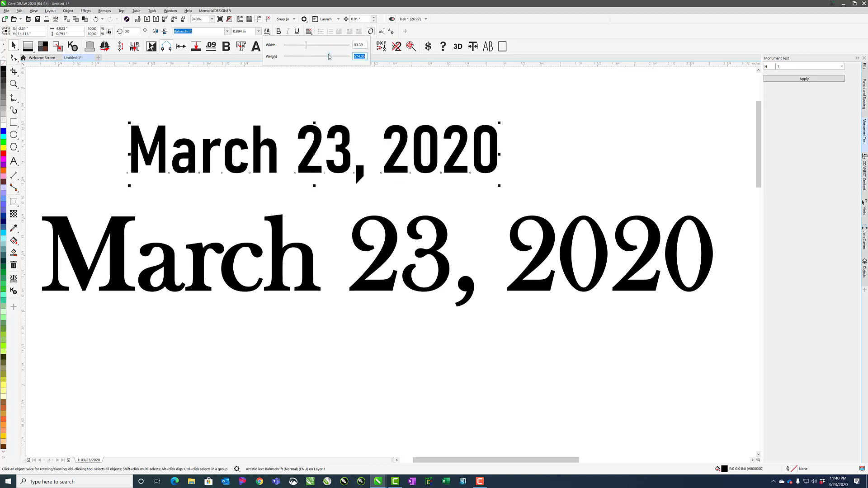
text(700)
key(Return)
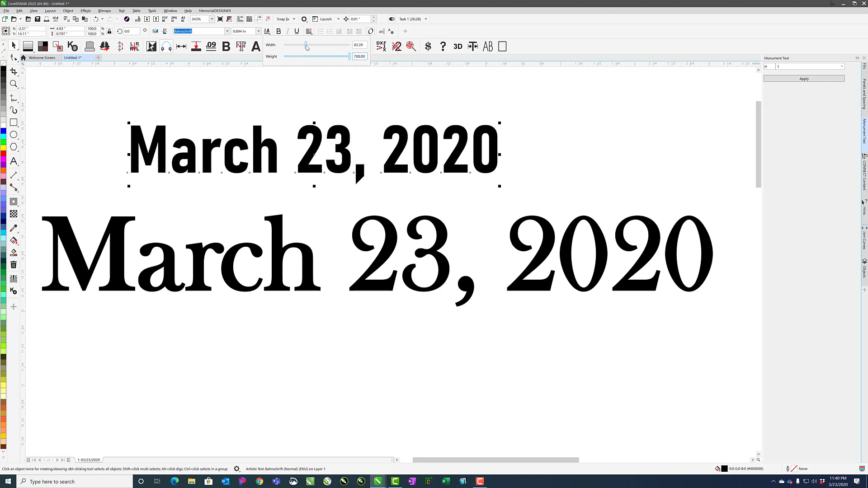
mouse_move(306, 46)
mouse_down()
mouse_move(290, 51)
mouse_move(332, 48)
mouse_move(307, 49)
mouse_up()
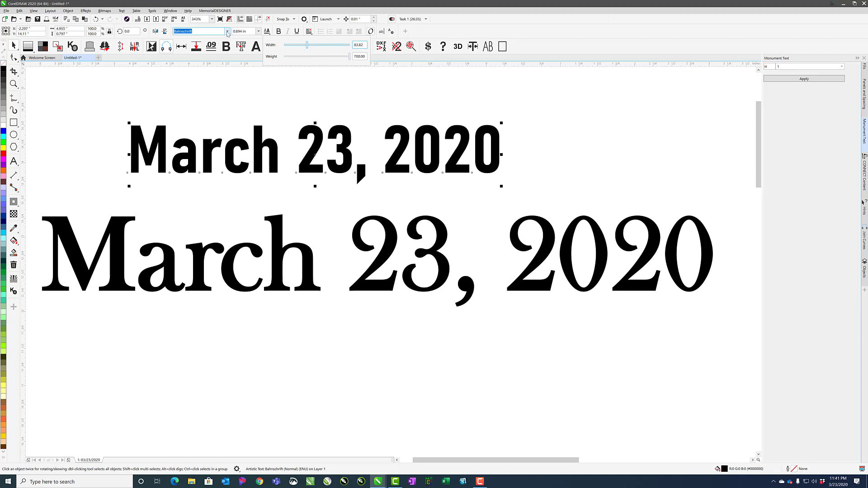
click(257, 99)
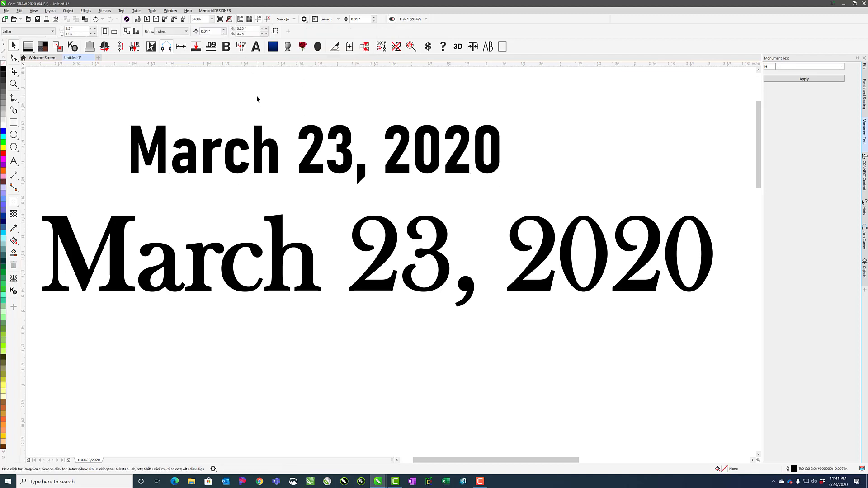
scroll(271, 158, up, 1)
scroll(291, 219, up, 1)
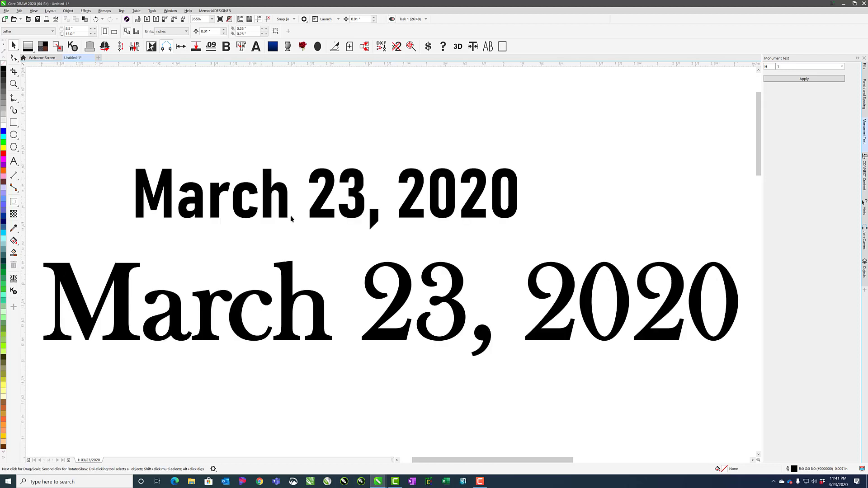